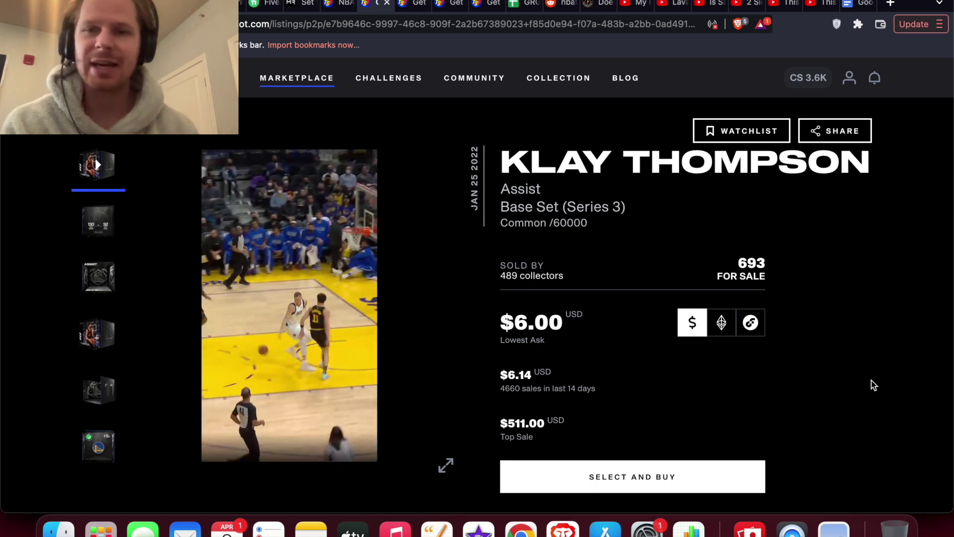
# Switch to the GRG Predictions spreadsheet and select Kevin Durant in cell A8 of the Part 1 table.
pyautogui.click(522, 3)
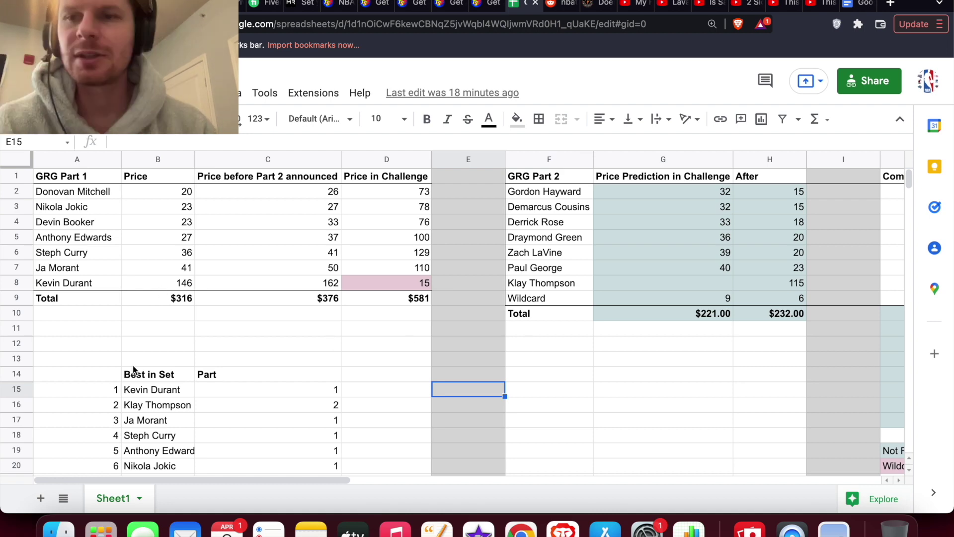
pyautogui.click(70, 283)
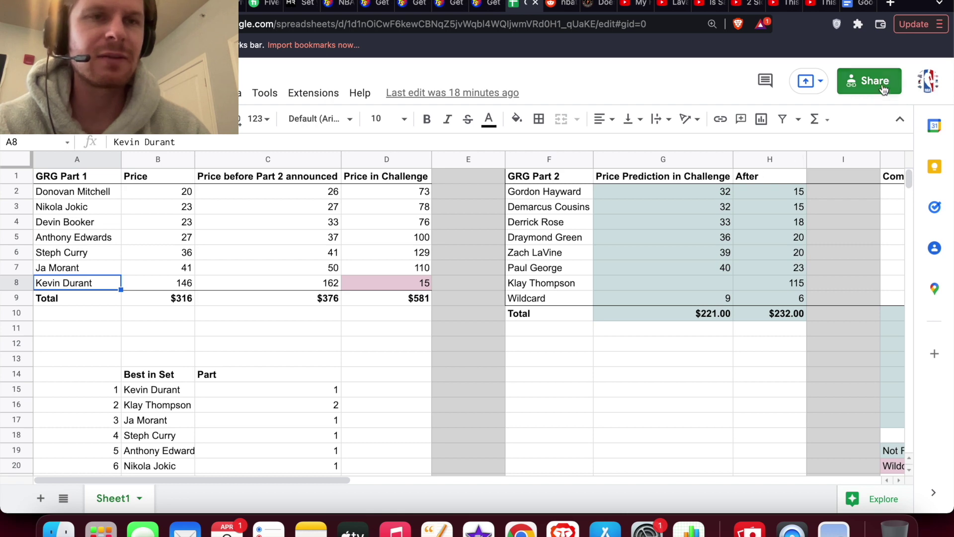
# Zoom in and review the Part 1 prices in column B: 20, 36, 41 and 146.
pyautogui.click(933, 24)
pyautogui.press('super+equal')
pyautogui.press('super+equal')
pyautogui.press('super+equal')
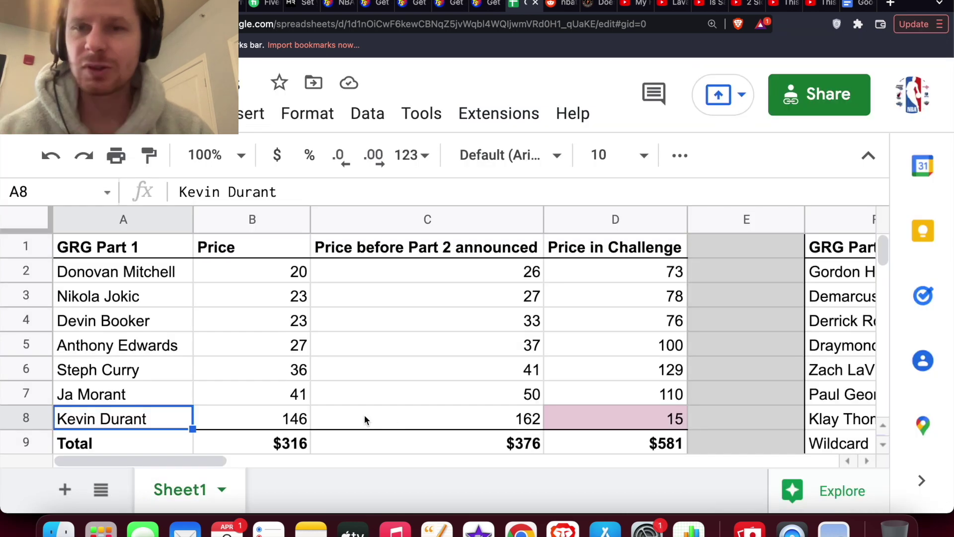
pyautogui.click(248, 271)
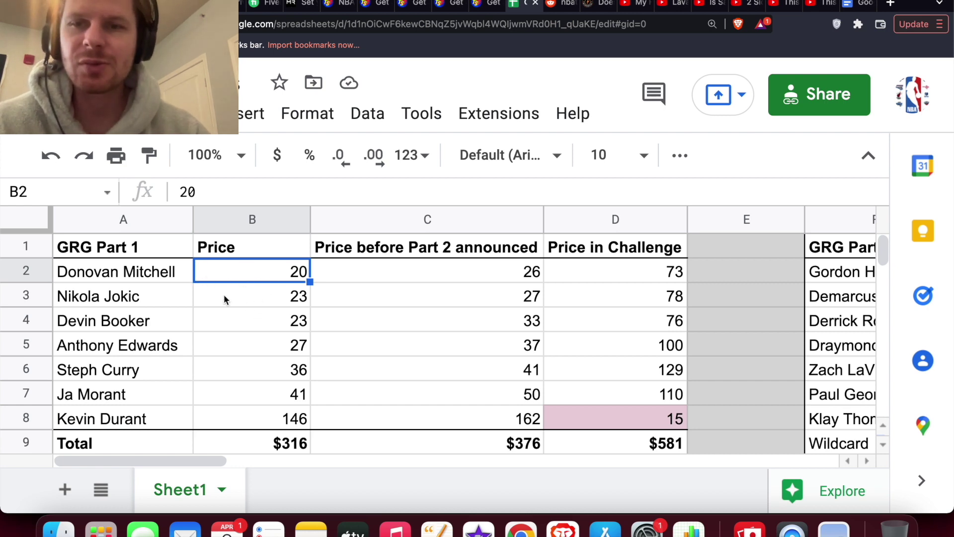
pyautogui.press('Down')
pyautogui.press('Down')
pyautogui.press('Down')
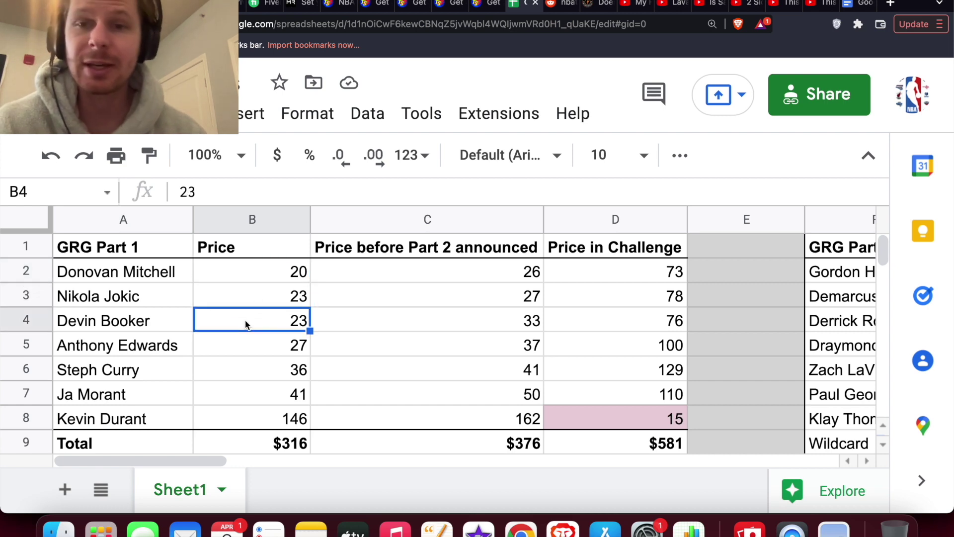
pyautogui.click(252, 369)
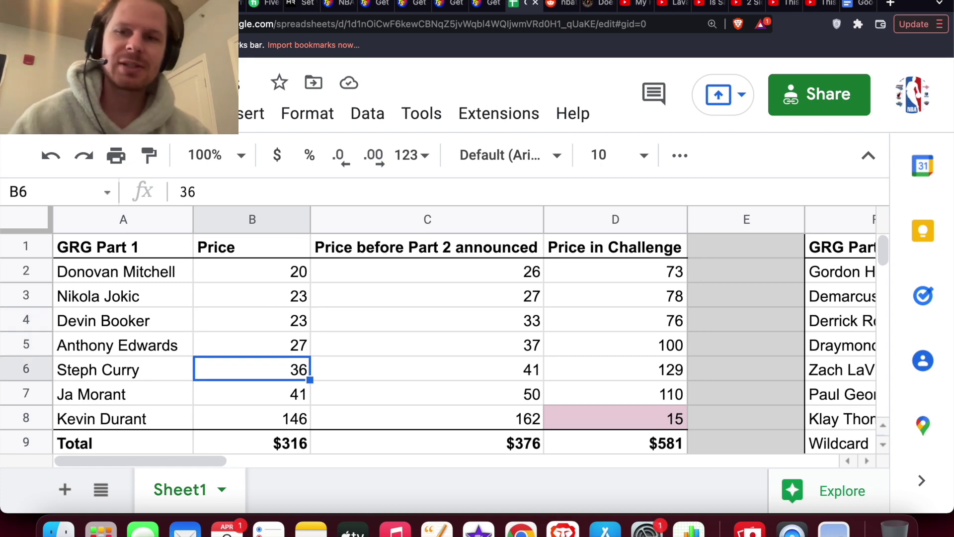
pyautogui.click(252, 393)
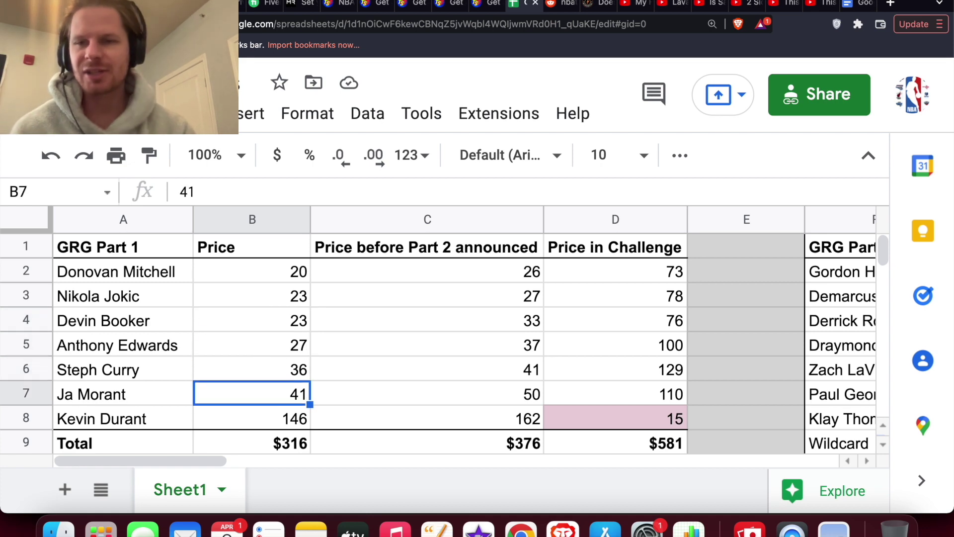
pyautogui.click(252, 418)
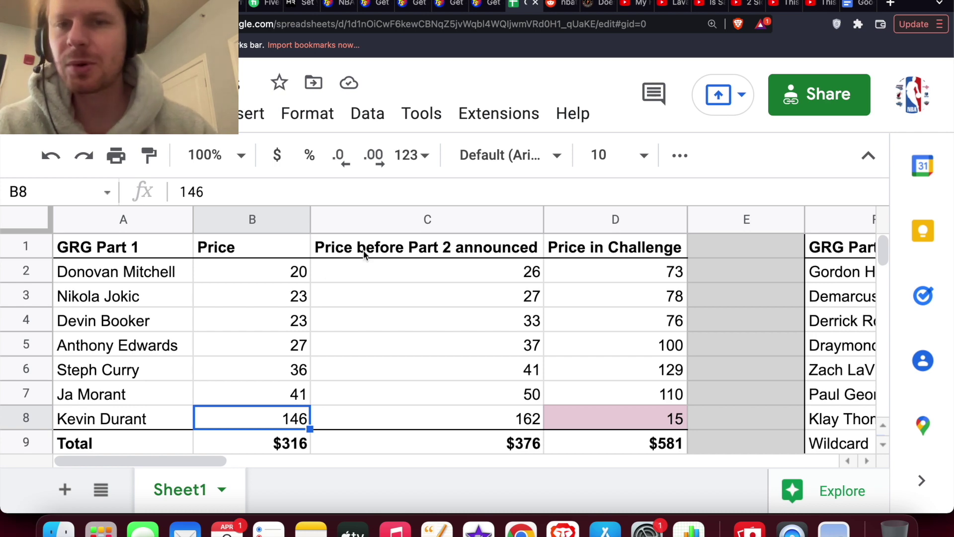
# Review the pre-Part 2 announcement prices in column C, then switch to the NBA Top Shot marketplace.
pyautogui.click(397, 272)
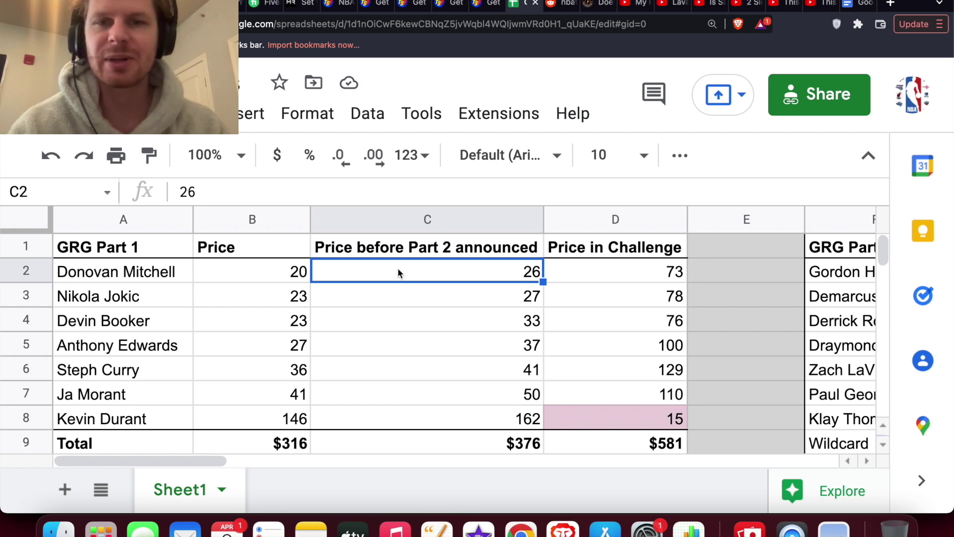
pyautogui.press('Down')
pyautogui.press('Down')
pyautogui.press('Down')
pyautogui.press('Down')
pyautogui.press('Down')
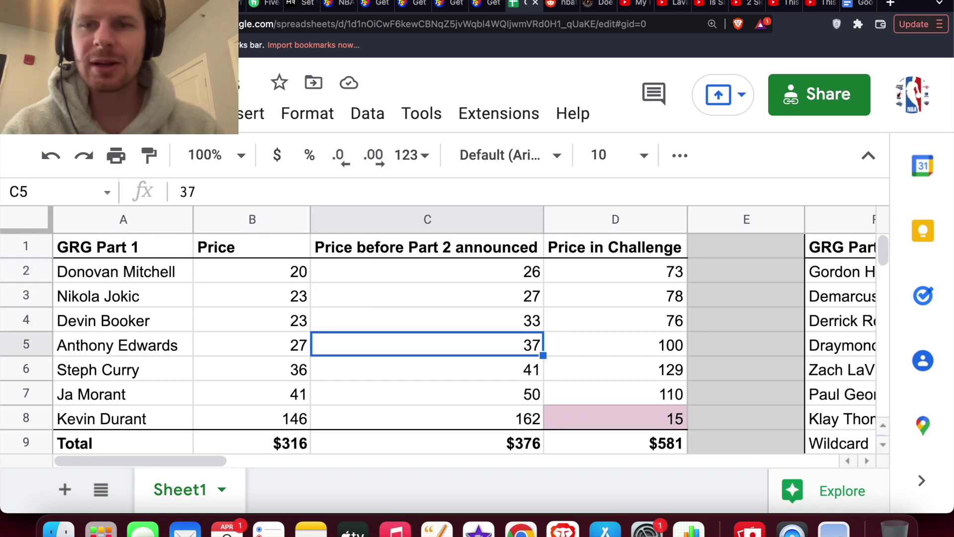
pyautogui.press('Down')
pyautogui.press('Left')
pyautogui.press('Up')
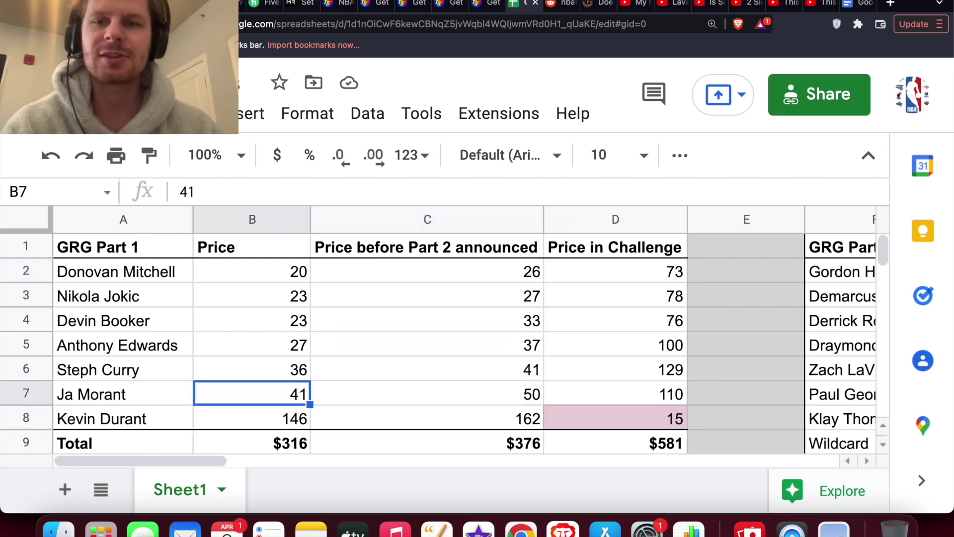
pyautogui.press('Up')
pyautogui.press('Up')
pyautogui.press('Up')
pyautogui.press('Up')
pyautogui.press('Up')
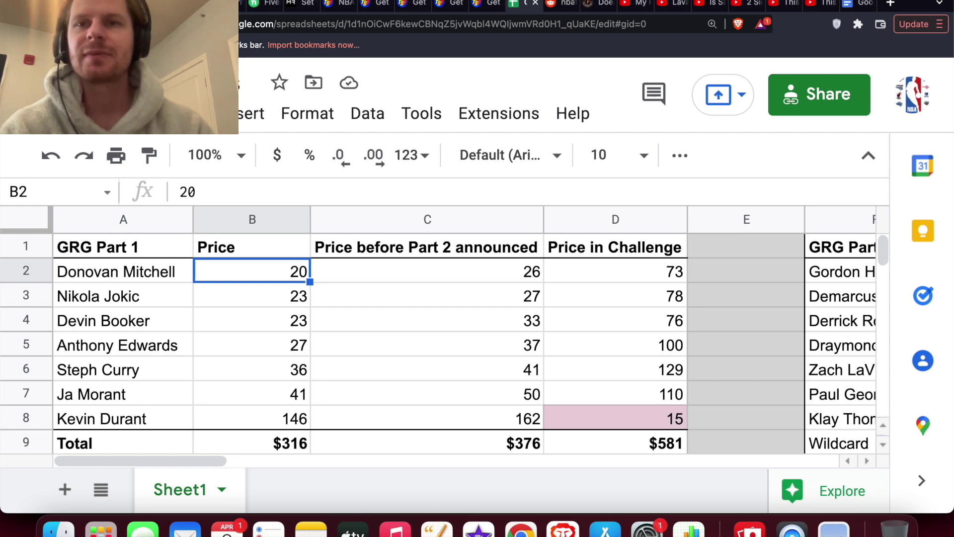
pyautogui.press('super+9')
pyautogui.scroll(5, 199, 373)
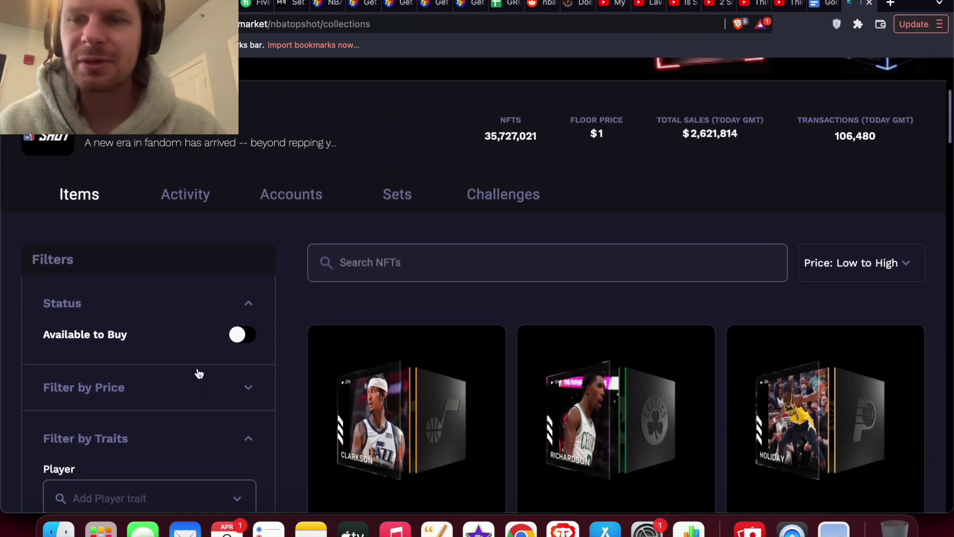
# Filter the marketplace Set filter to Game Recognize Game by searching 'game'.
pyautogui.scroll(-10, 199, 374)
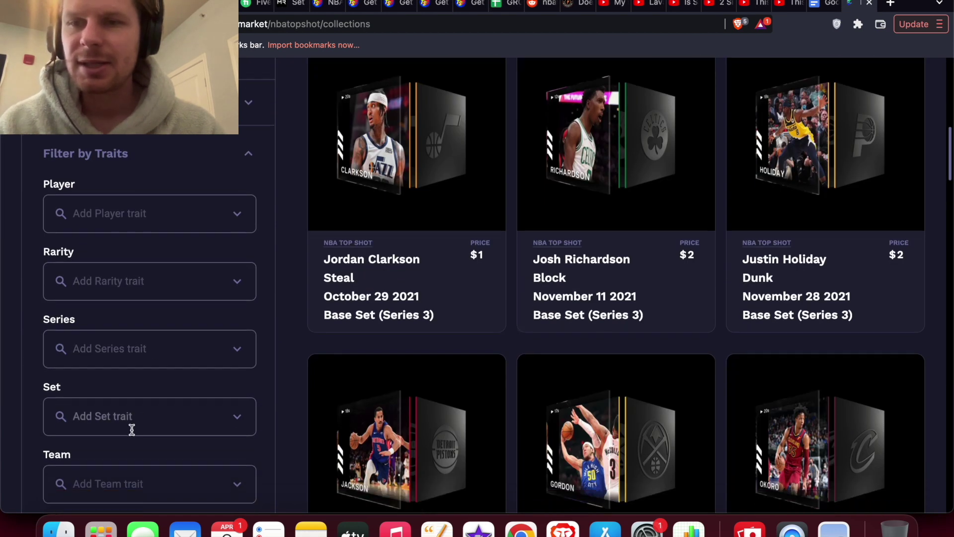
pyautogui.click(130, 400)
pyautogui.write('game')
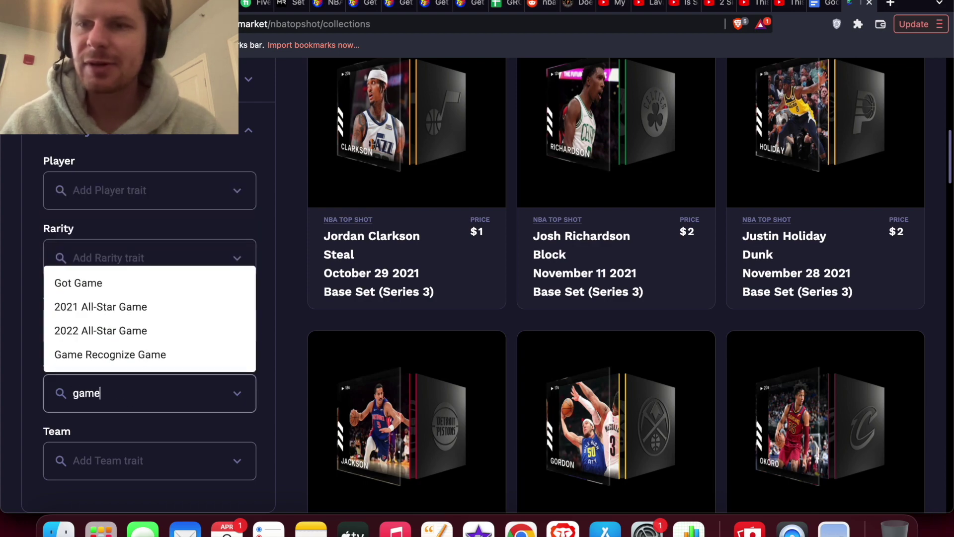
pyautogui.click(129, 353)
pyautogui.scroll(-5, 481, 356)
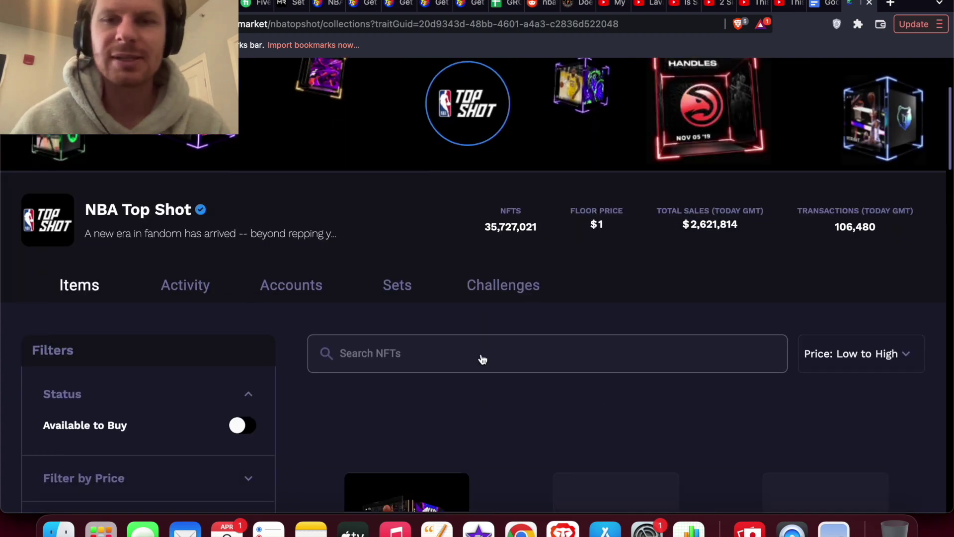
pyautogui.scroll(-8, 583, 357)
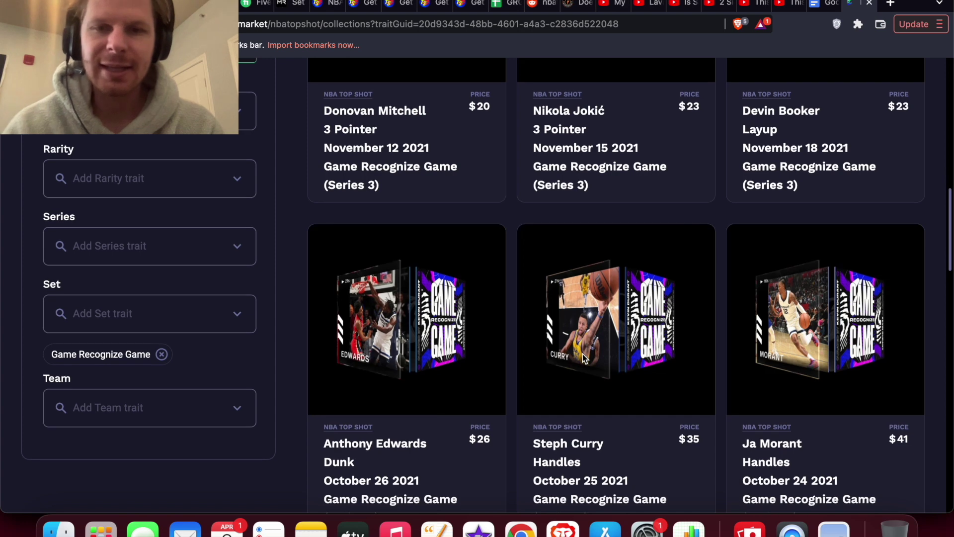
# Open the Anthony Edwards Dunk moment and show 90-day sales with outliers removed.
pyautogui.click(425, 327)
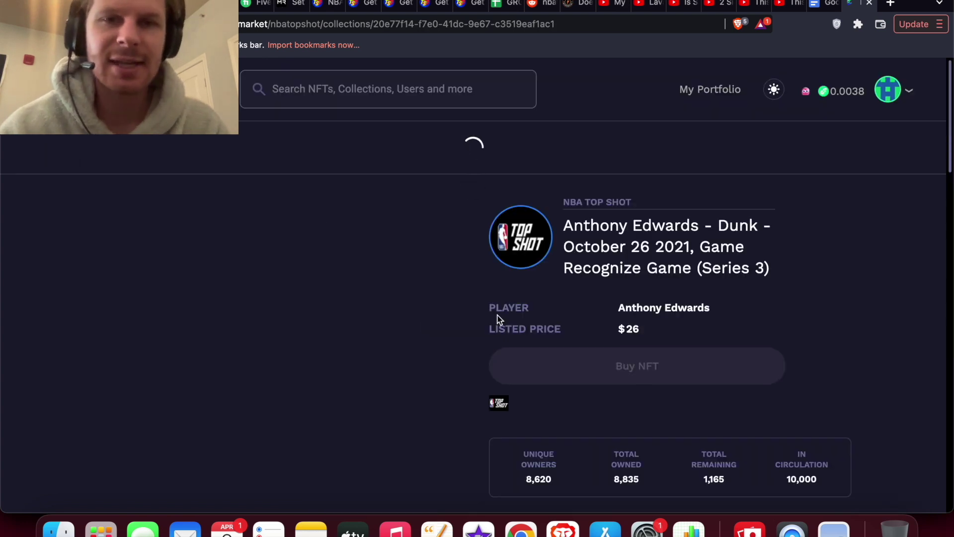
pyautogui.scroll(-1, 597, 293)
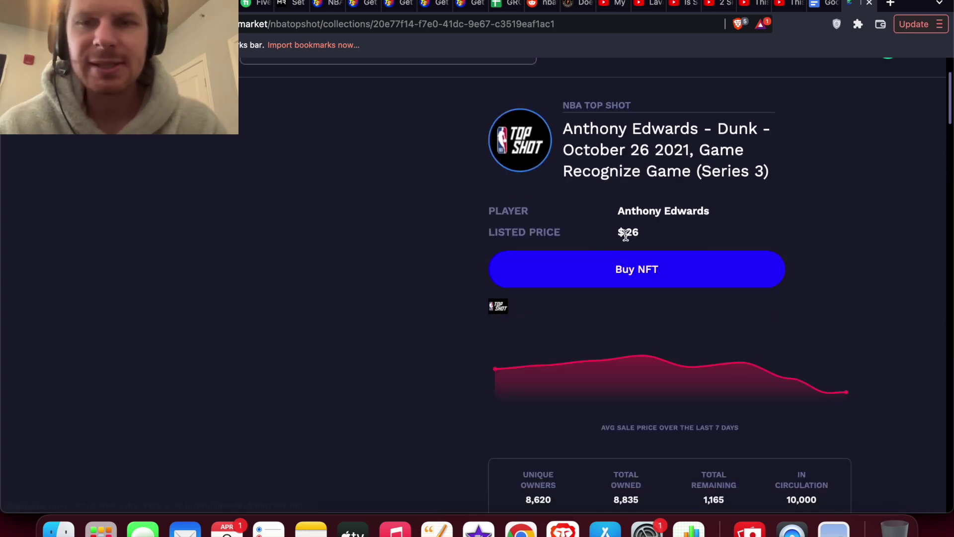
pyautogui.scroll(-20, 560, 361)
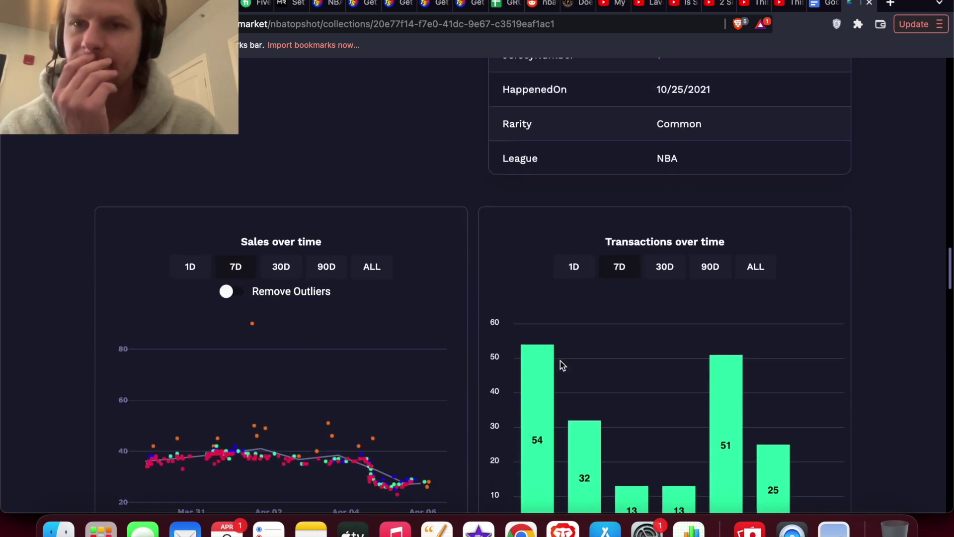
pyautogui.click(326, 153)
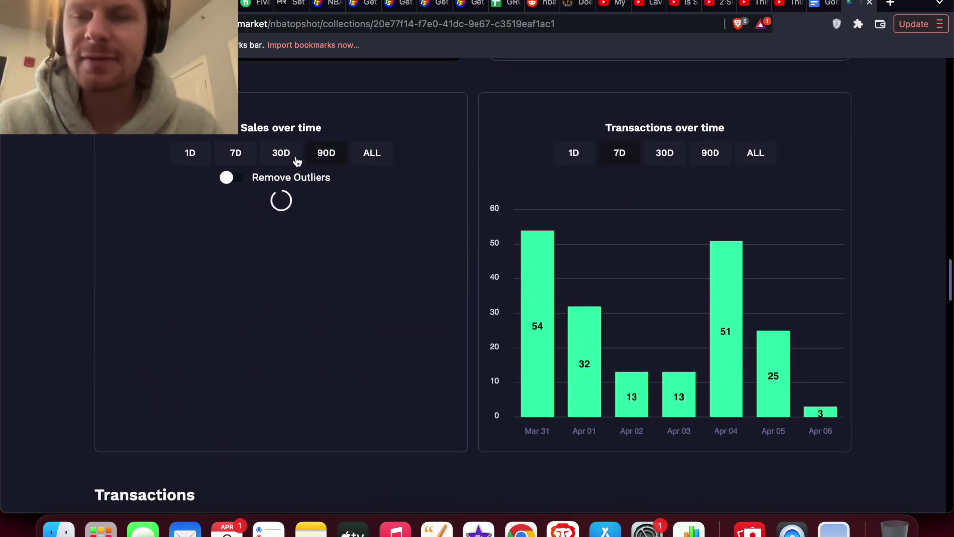
pyautogui.click(233, 179)
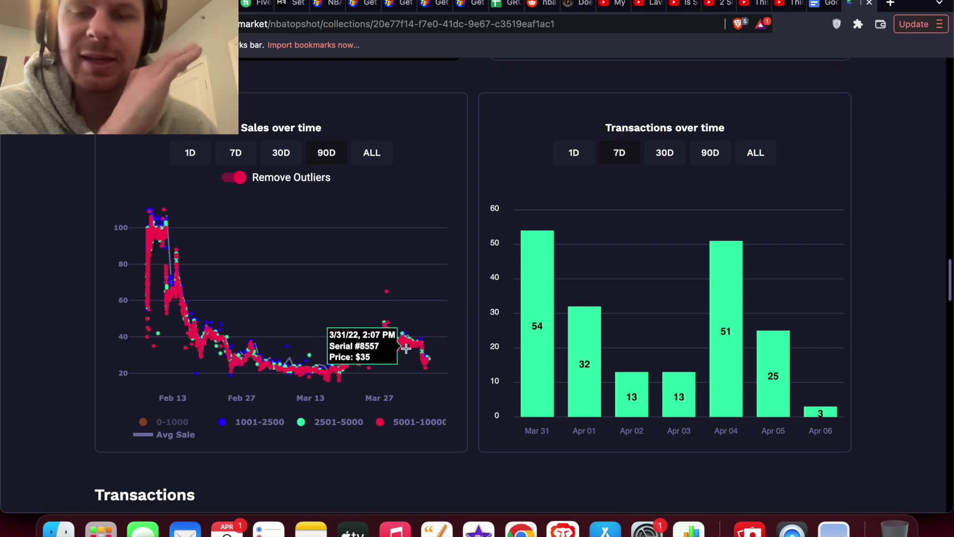
pyautogui.click(500, 5)
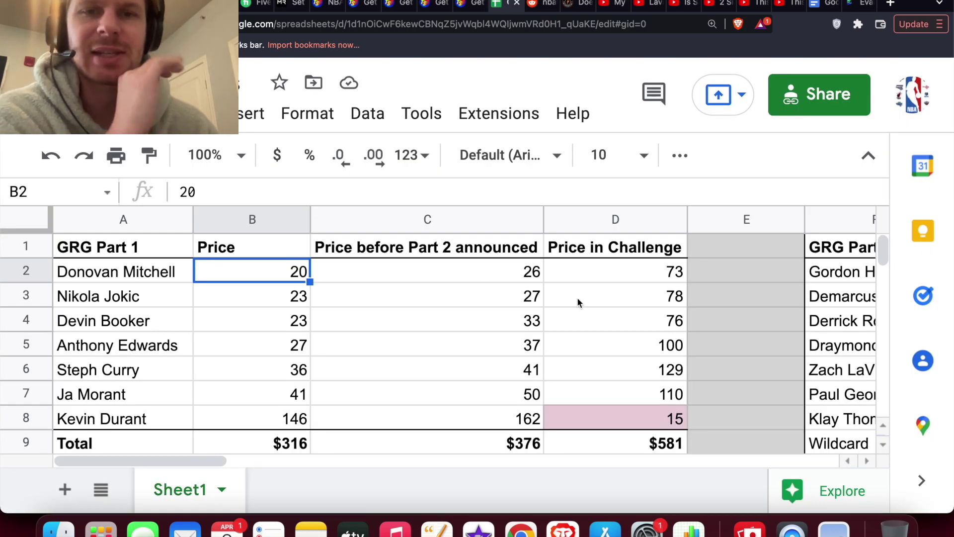
# Check the Part 1 Price in Challenge values in D2:D7 and their sum, then select D8 (15).
pyautogui.click(631, 278)
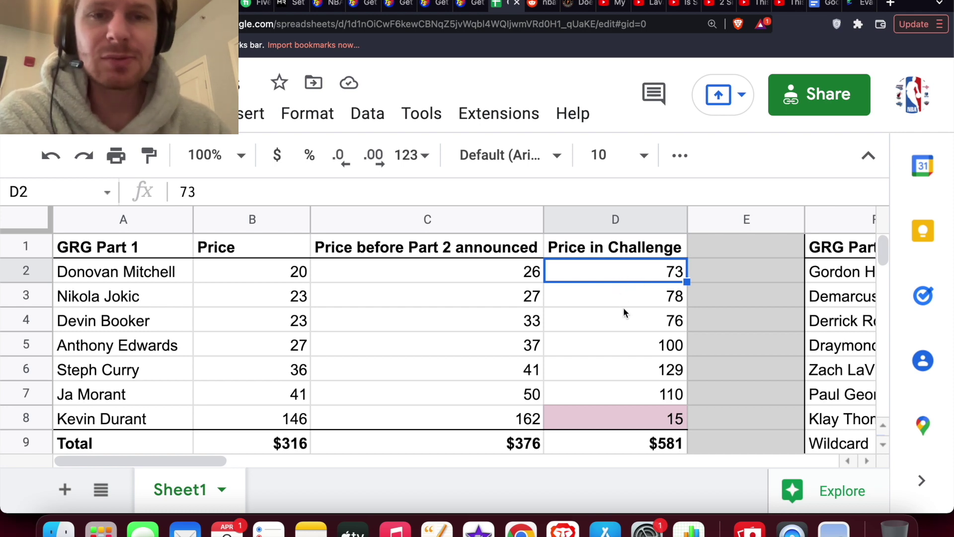
pyautogui.click(639, 315)
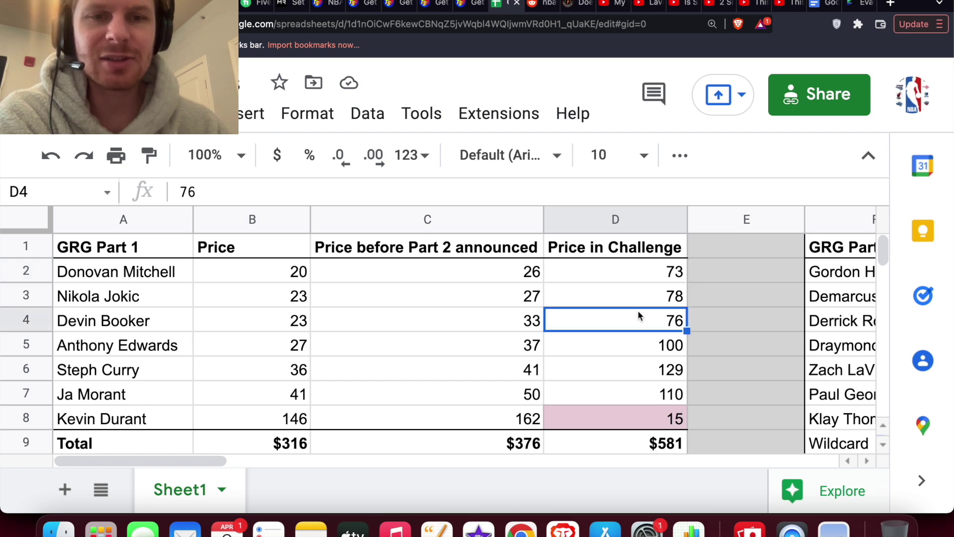
pyautogui.moveTo(630, 270); pyautogui.dragTo(636, 388)
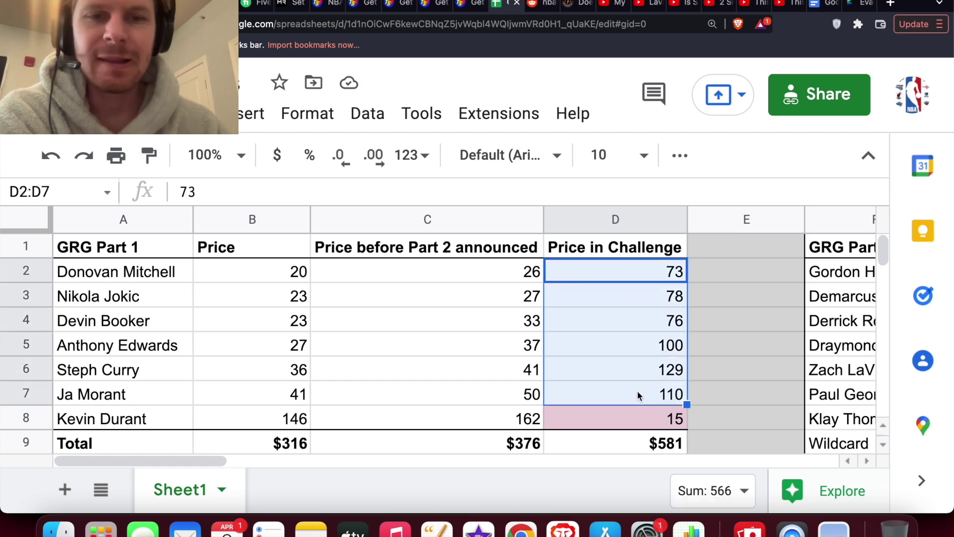
pyautogui.click(624, 420)
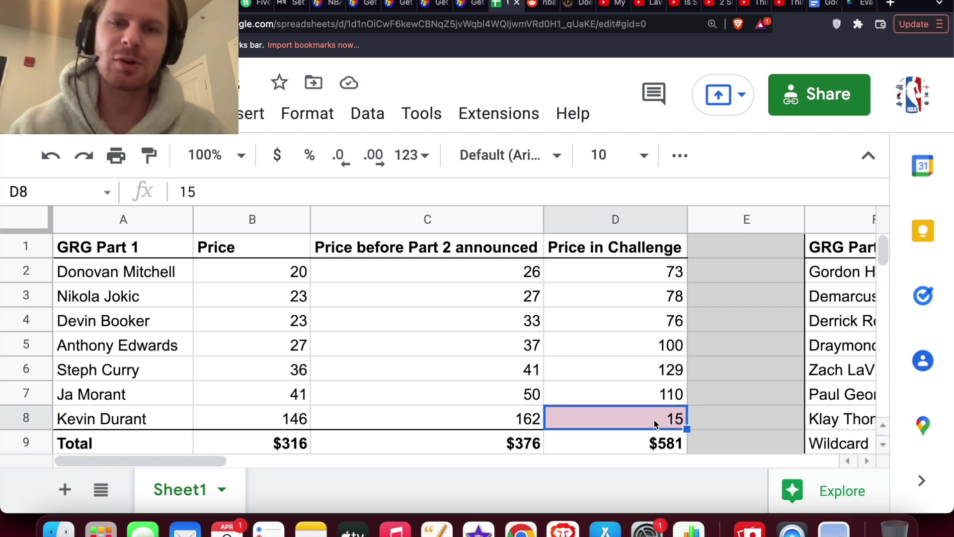
# Zoom out and select the top seven Best in Set players plus Paul George's row.
pyautogui.click(610, 374)
pyautogui.scroll(-5, 446, 385)
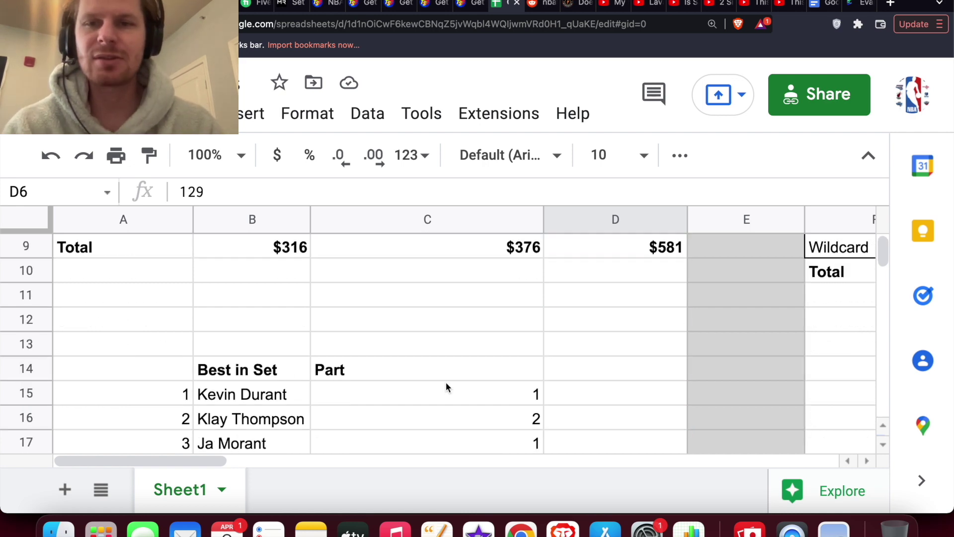
pyautogui.scroll(-3, 446, 383)
pyautogui.scroll(2, 446, 383)
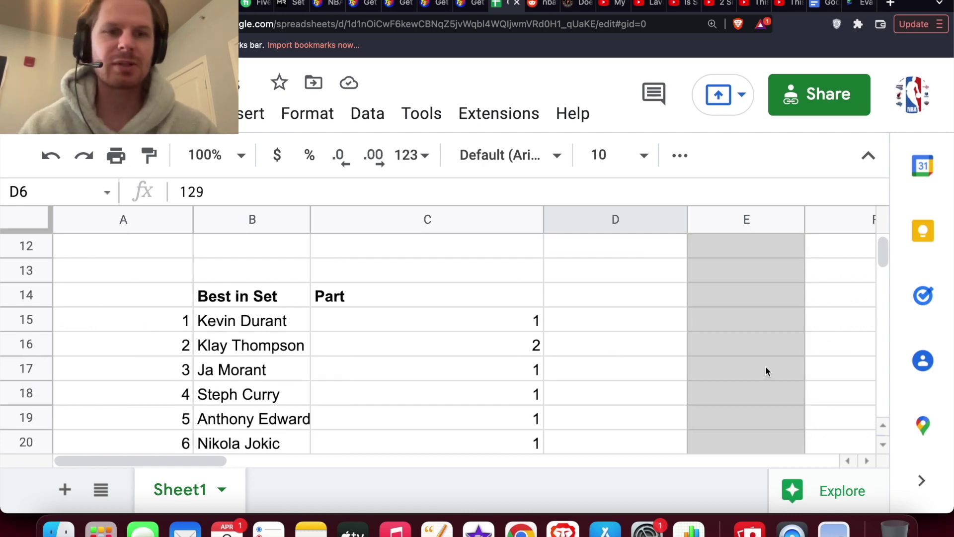
pyautogui.press('super+minus')
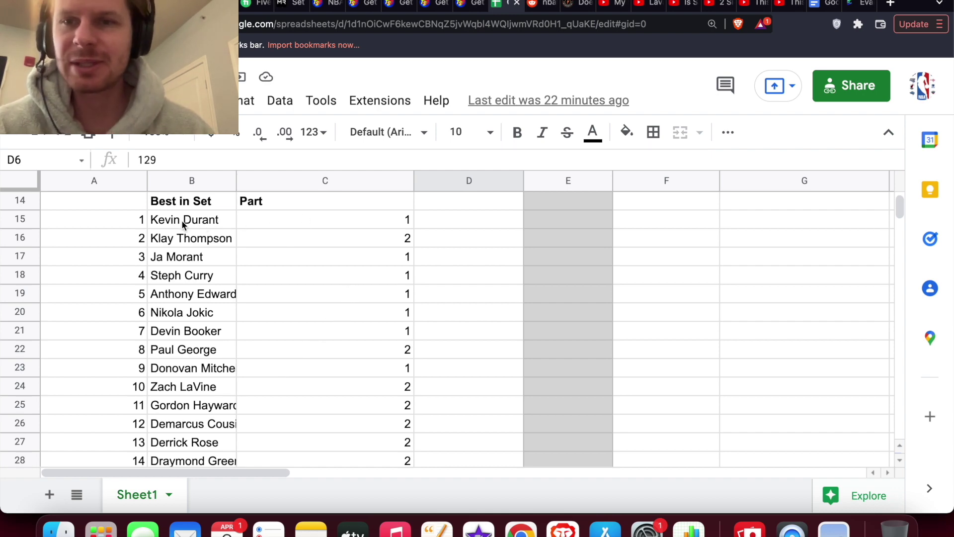
pyautogui.moveTo(181, 219); pyautogui.dragTo(299, 333)
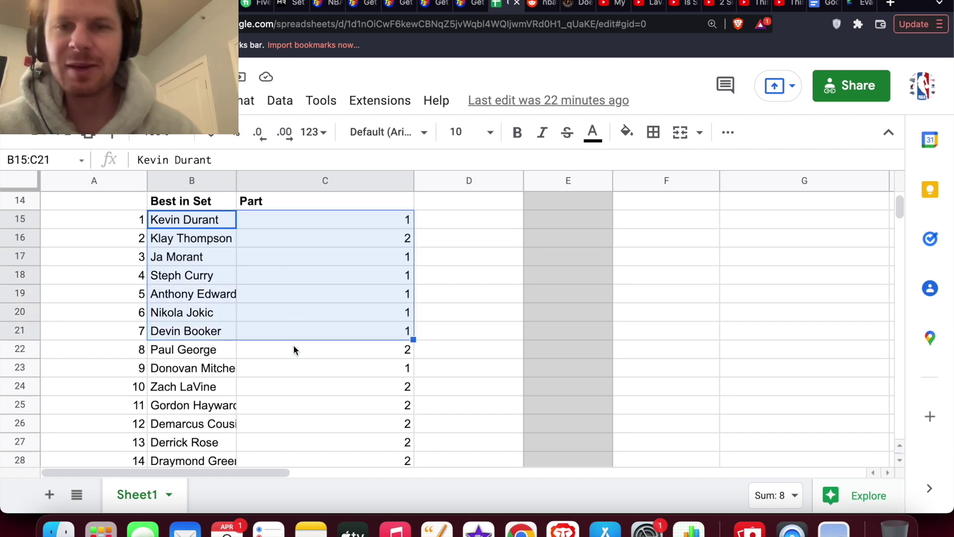
pyautogui.click(203, 352)
pyautogui.moveTo(202, 354); pyautogui.dragTo(375, 351)
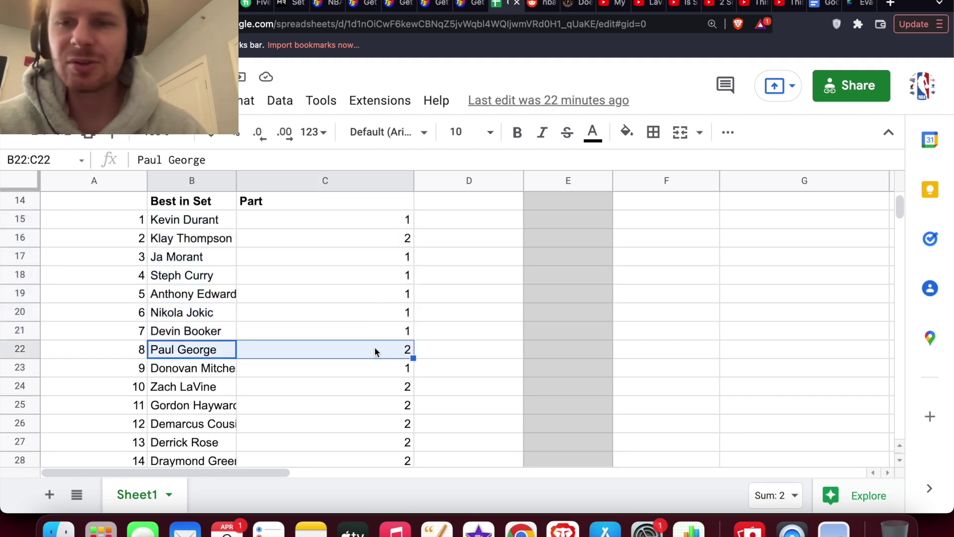
pyautogui.moveTo(219, 368); pyautogui.dragTo(303, 368)
# Select the Part 2 players ranked 10 to 14, then bring the GRG Part 2 table into view.
pyautogui.scroll(-2, 305, 369)
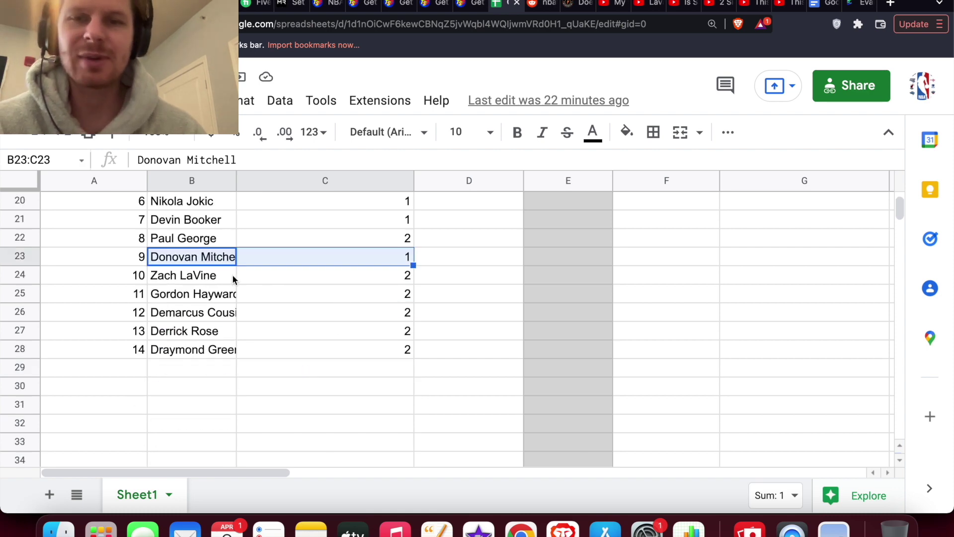
pyautogui.moveTo(232, 277); pyautogui.dragTo(333, 349)
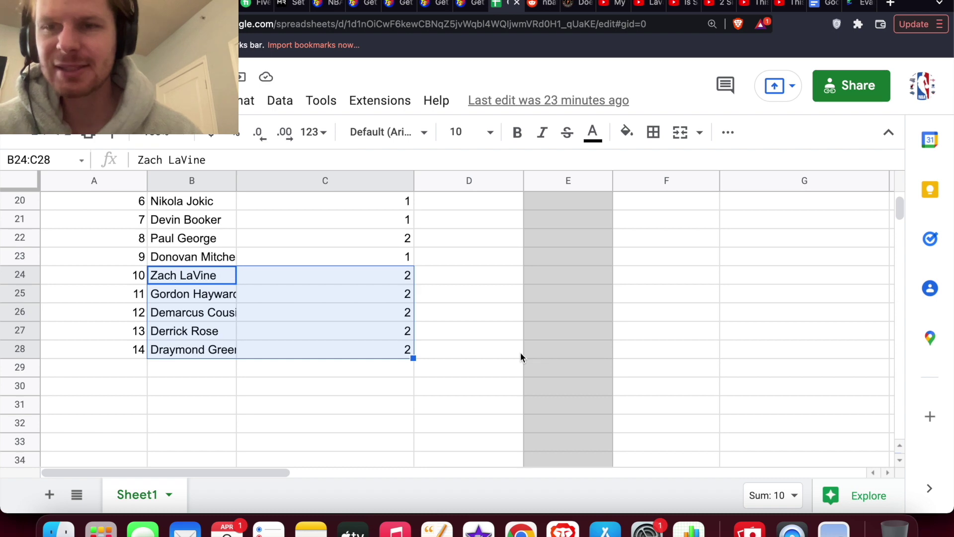
pyautogui.click(473, 369)
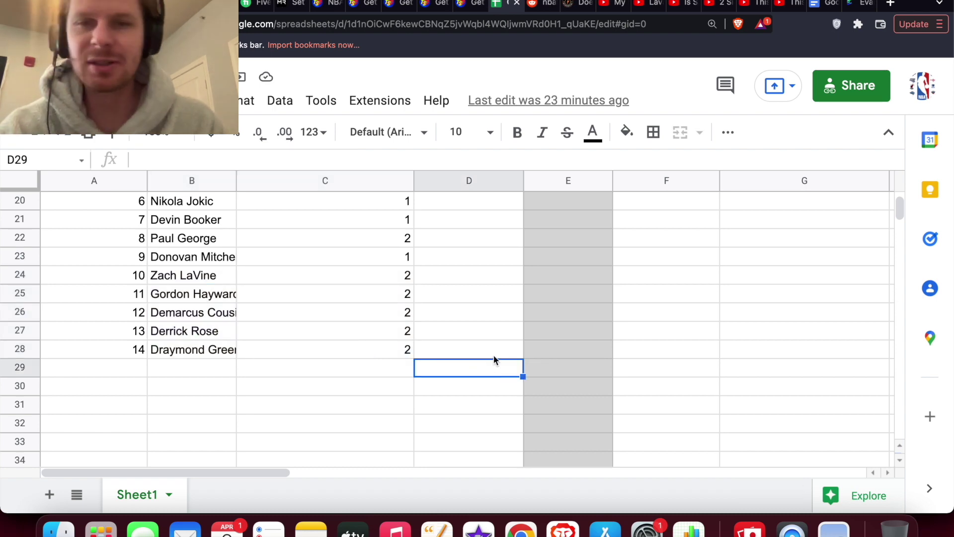
pyautogui.scroll(2, 493, 355)
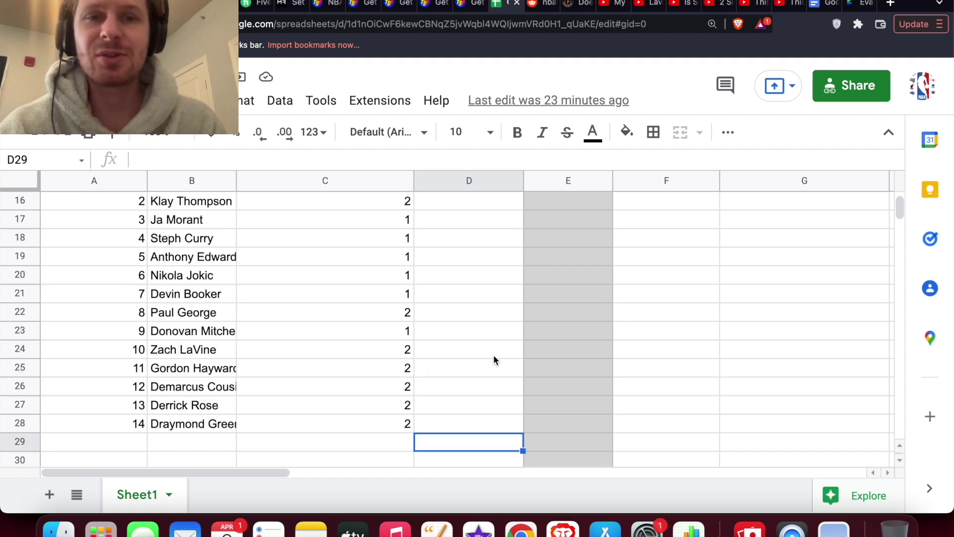
pyautogui.scroll(5, 493, 355)
pyautogui.hscroll(5, 493, 354)
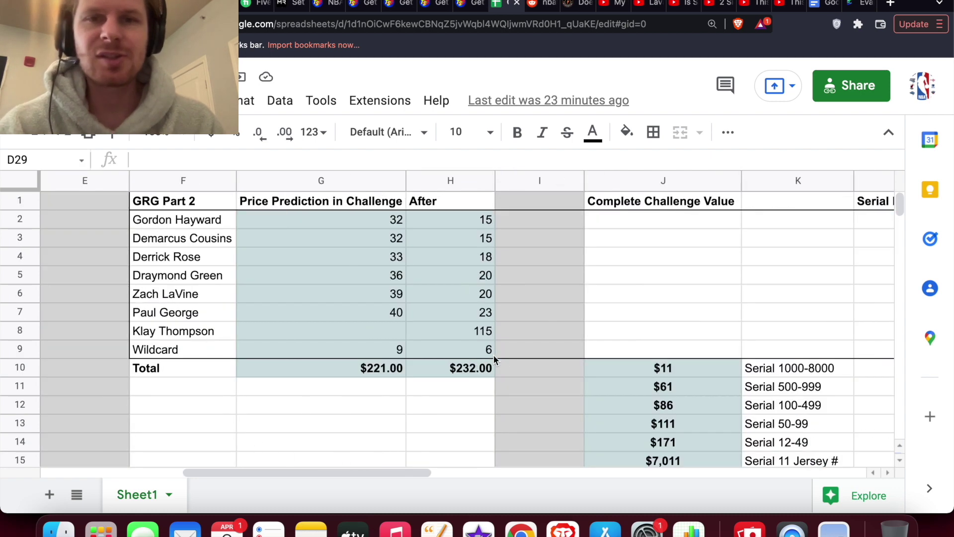
pyautogui.press('super+plus')
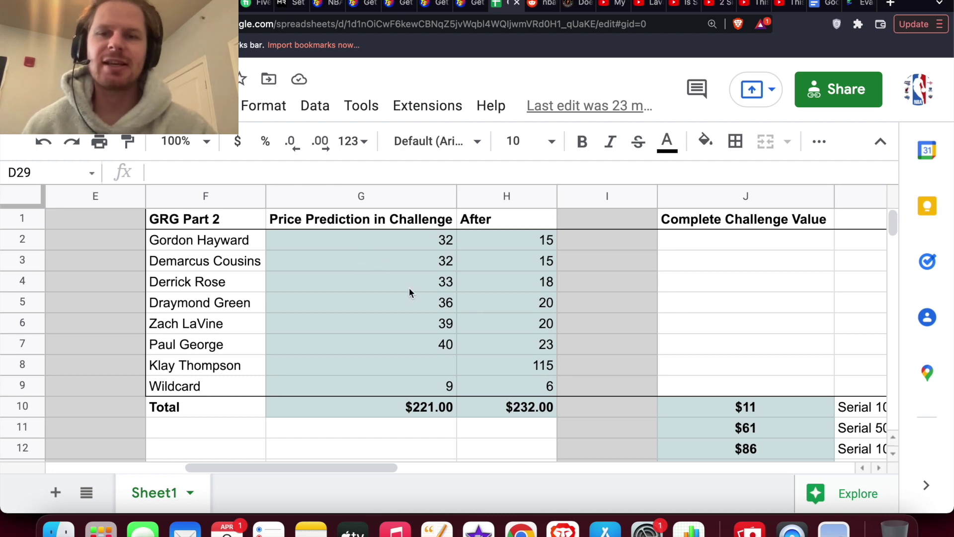
pyautogui.scroll(-5, 390, 356)
pyautogui.hscroll(2, 390, 356)
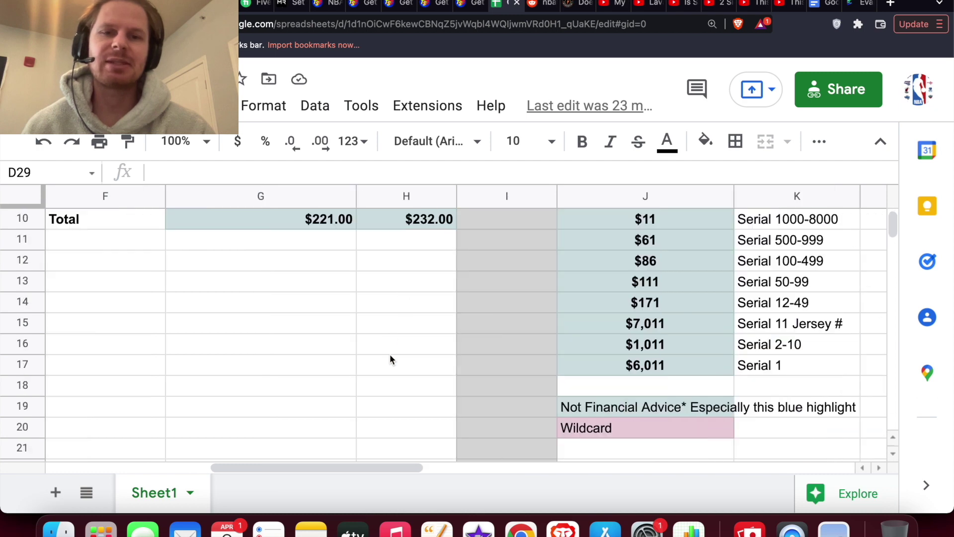
pyautogui.scroll(-1, 390, 354)
pyautogui.click(607, 386)
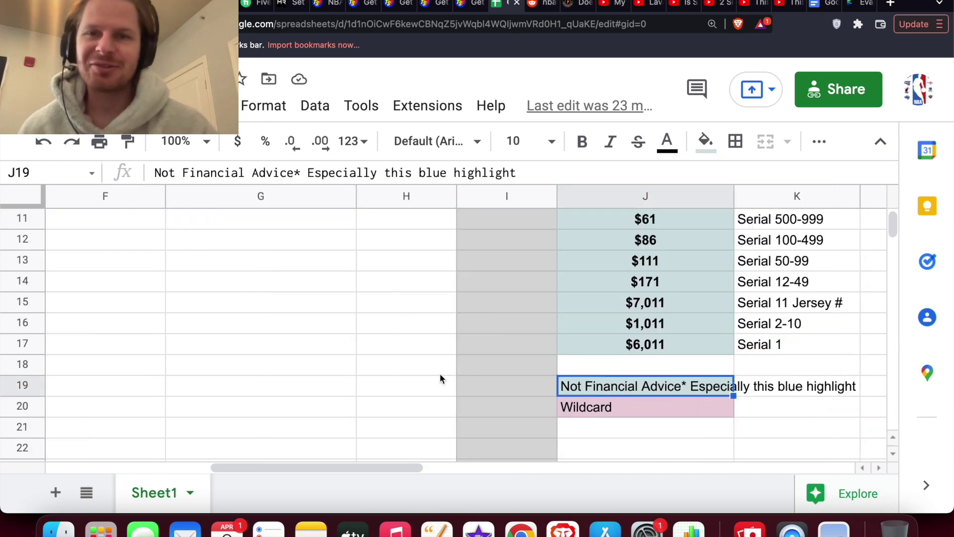
pyautogui.scroll(5, 347, 365)
pyautogui.hscroll(-2, 346, 365)
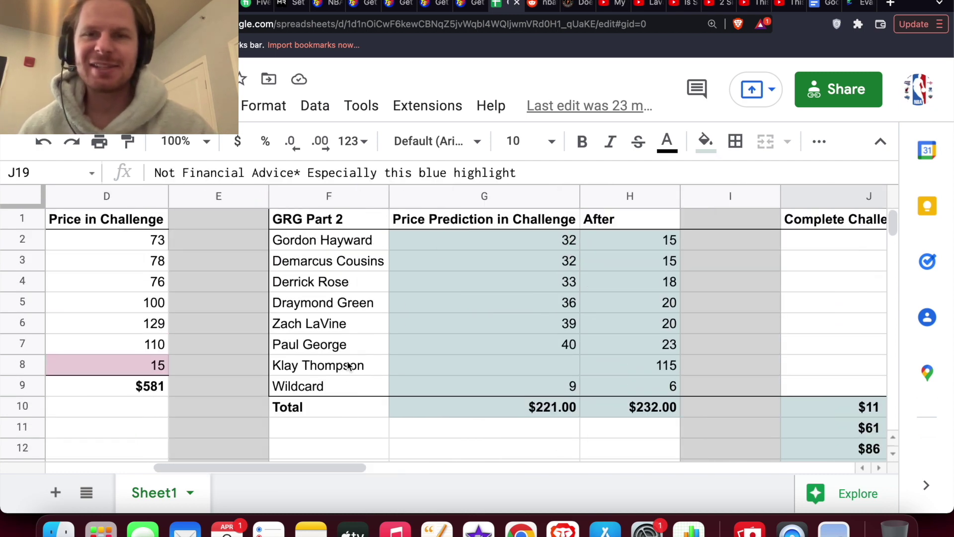
pyautogui.hscroll(1, 347, 365)
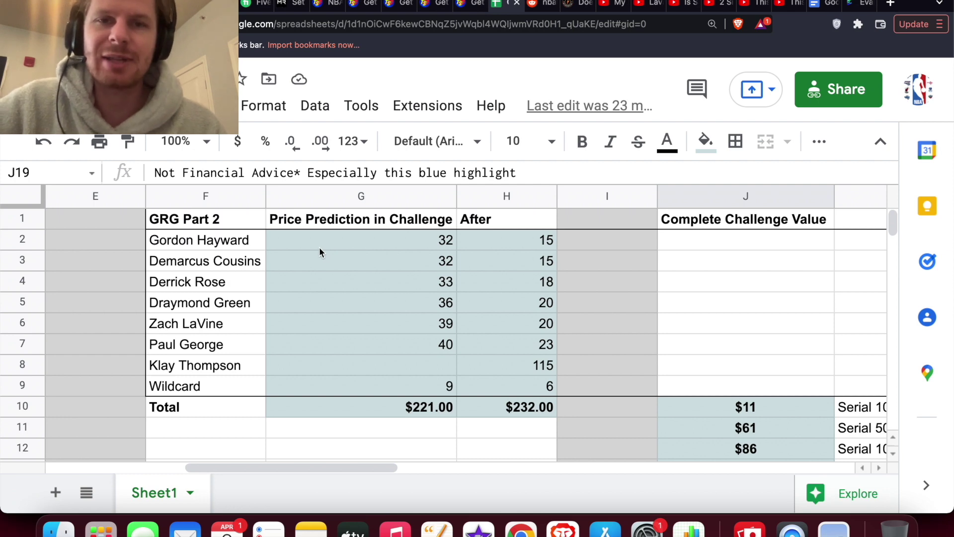
pyautogui.click(517, 240)
pyautogui.moveTo(515, 237); pyautogui.dragTo(504, 327)
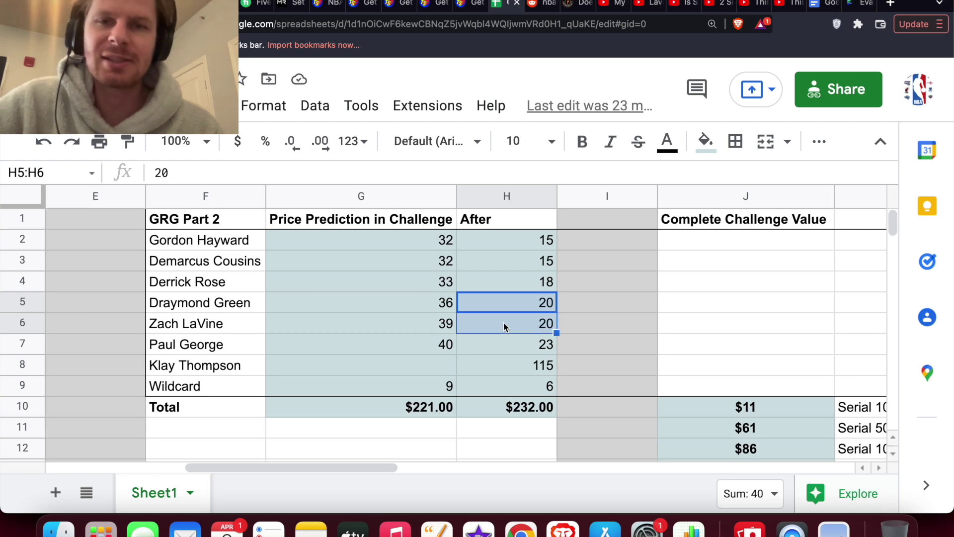
pyautogui.click(351, 241)
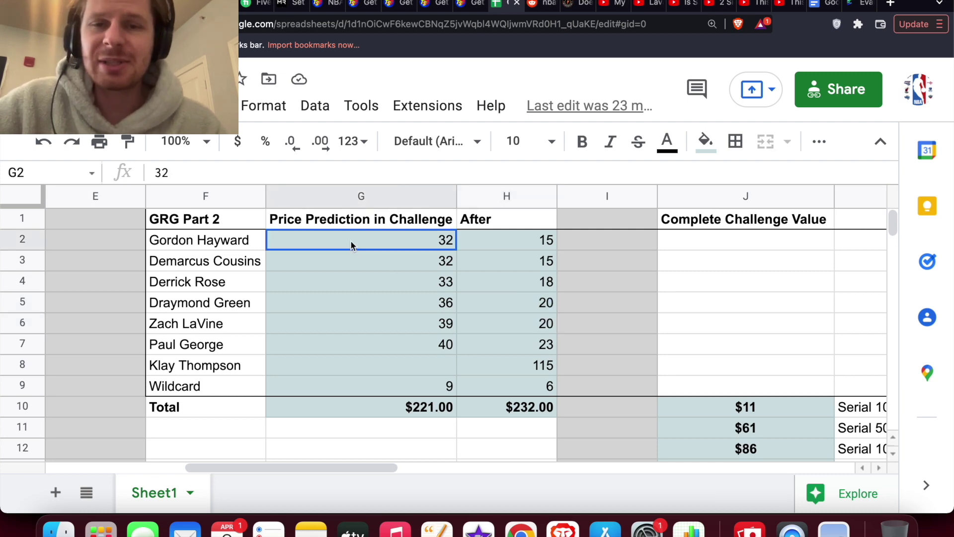
pyautogui.click(382, 260)
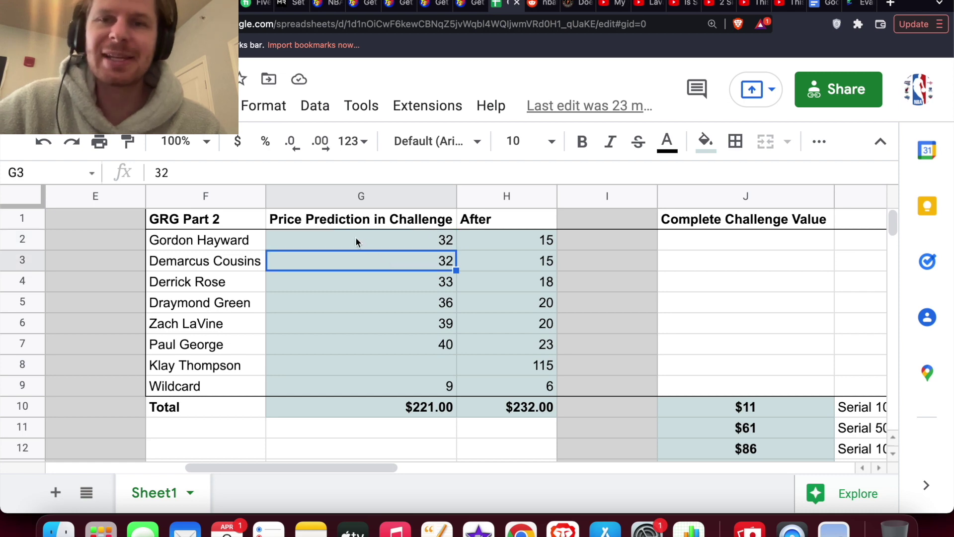
pyautogui.click(389, 239)
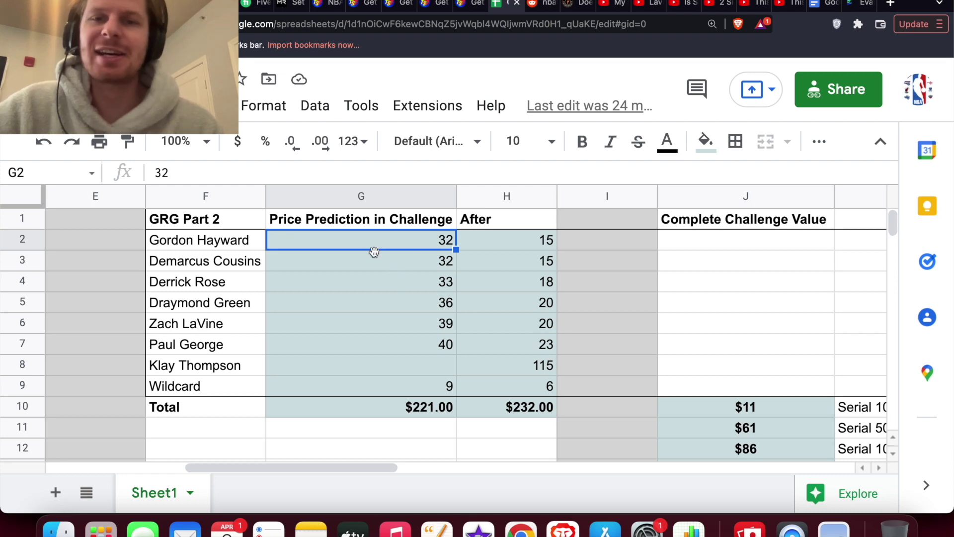
pyautogui.click(463, 254)
pyautogui.click(407, 242)
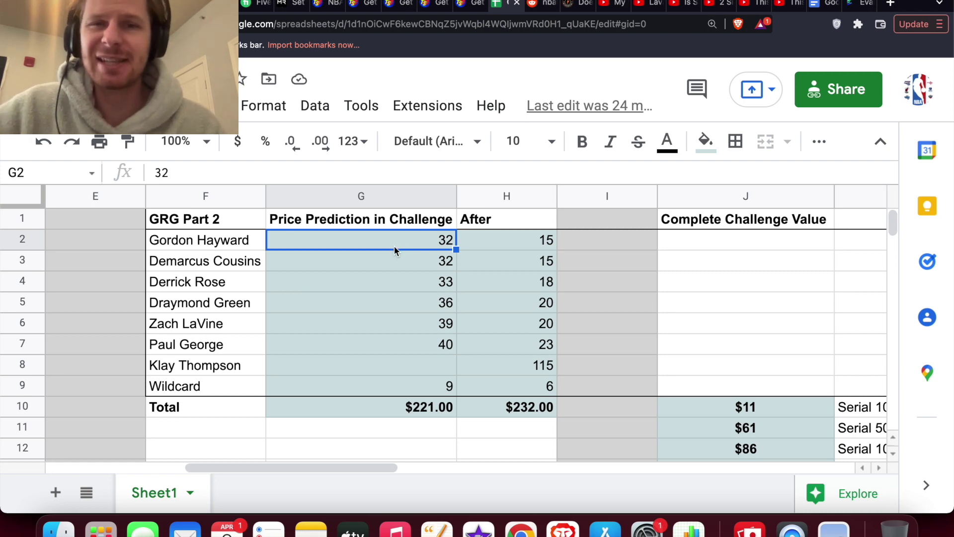
pyautogui.click(393, 265)
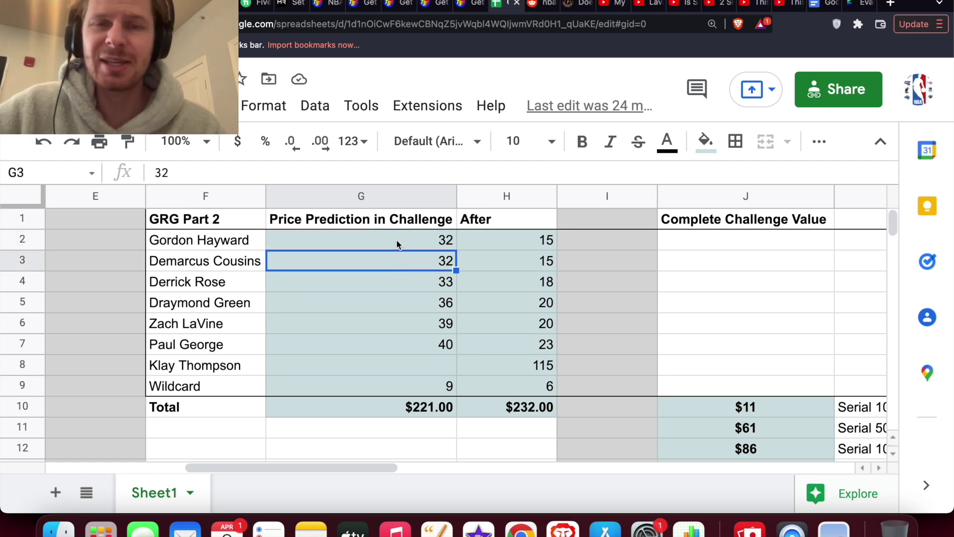
pyautogui.click(397, 243)
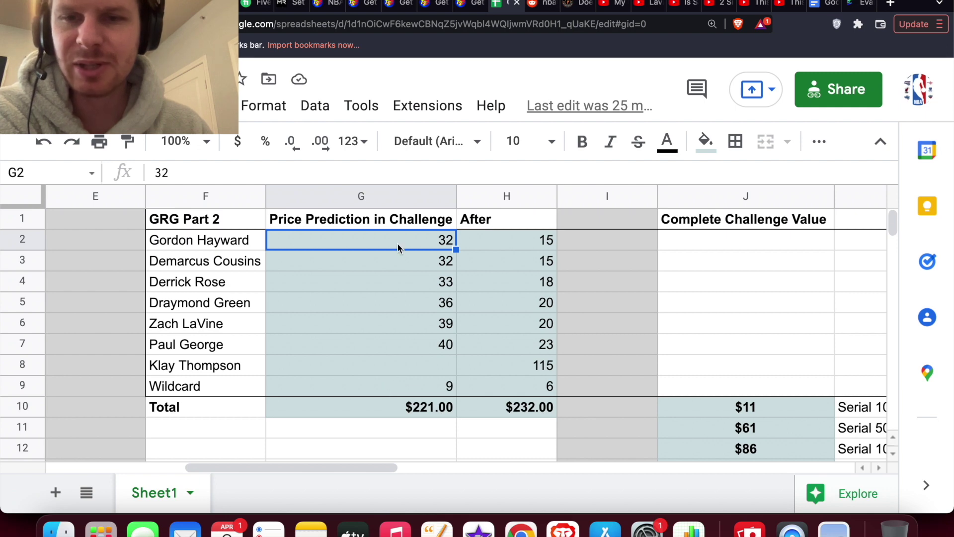
pyautogui.click(379, 388)
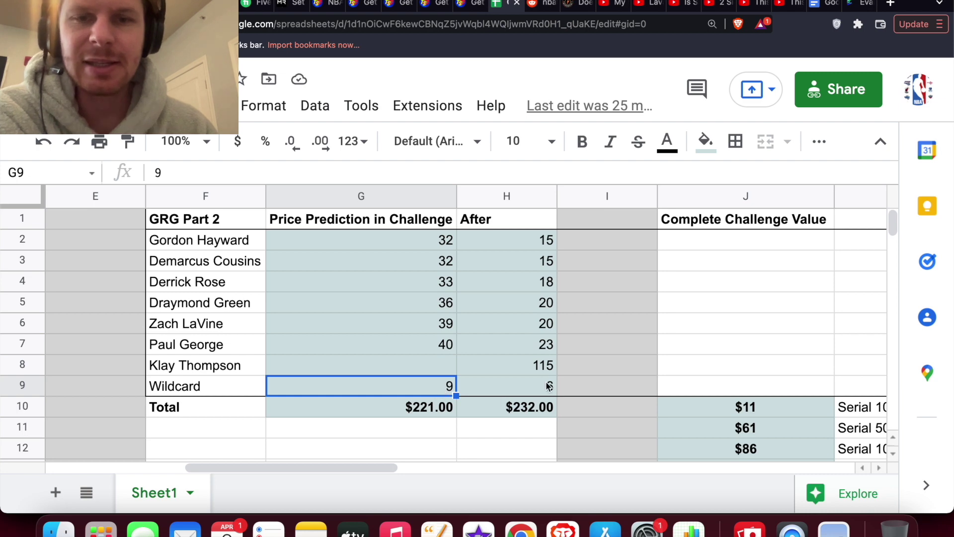
pyautogui.click(528, 392)
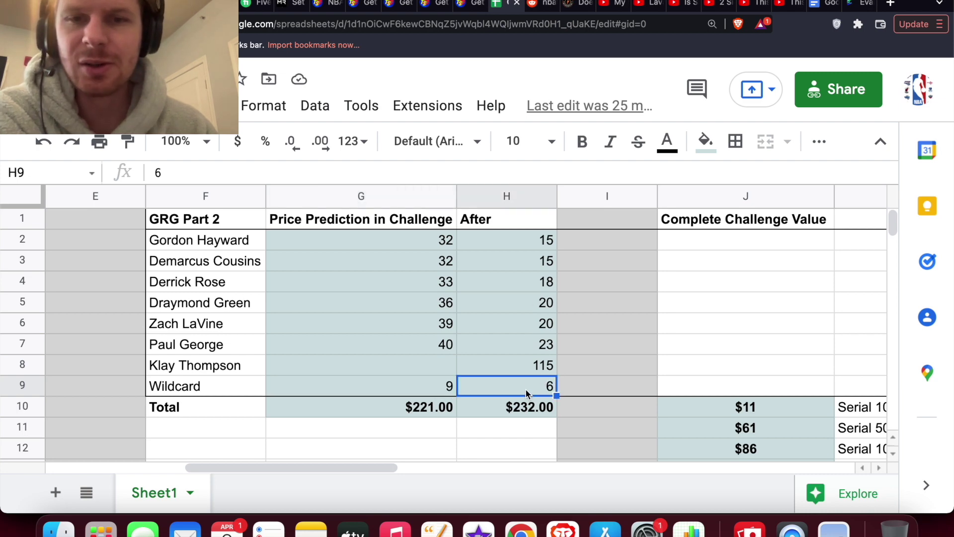
pyautogui.click(424, 409)
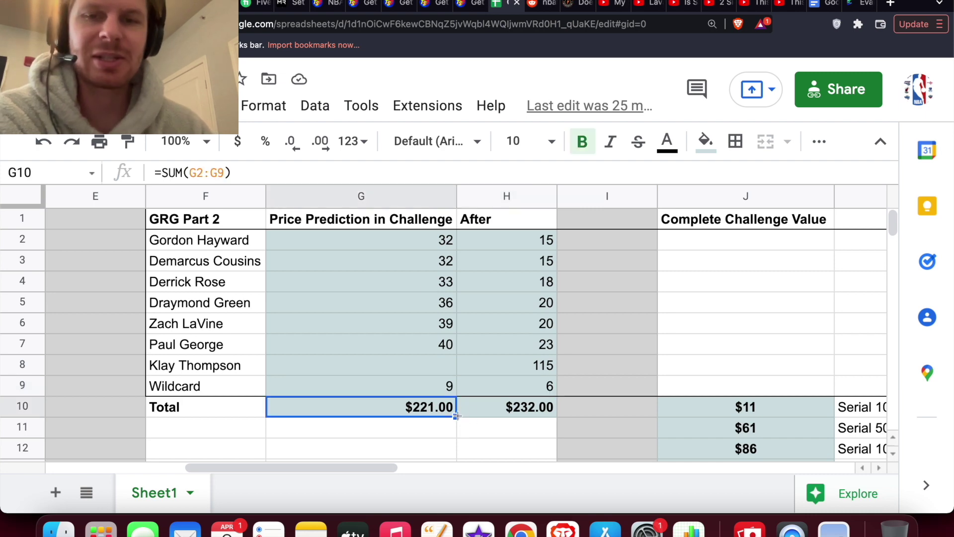
pyautogui.scroll(-1, 433, 428)
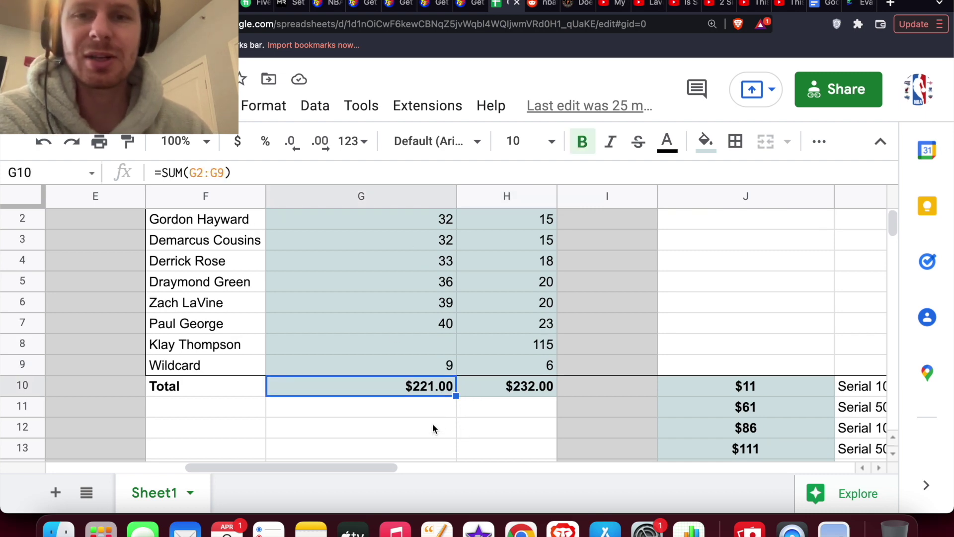
pyautogui.scroll(1, 433, 428)
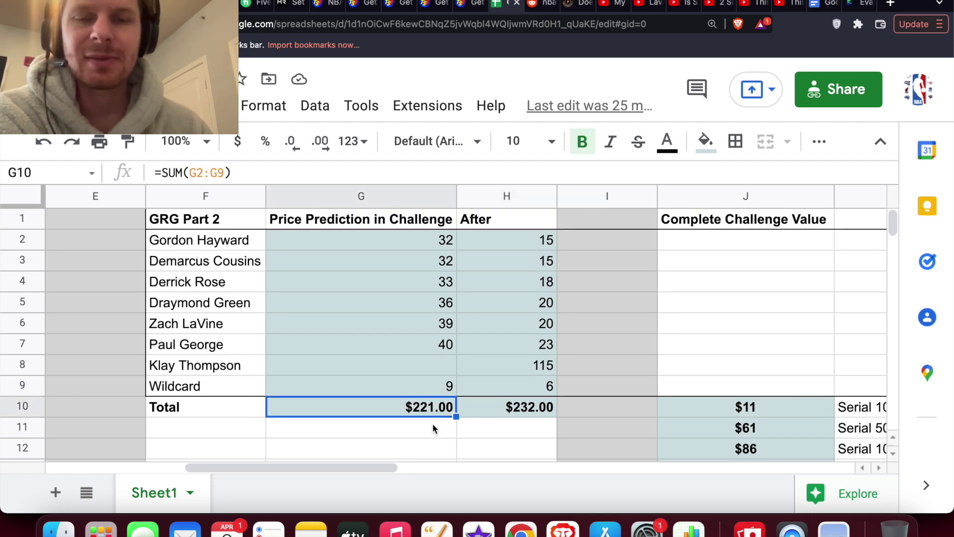
pyautogui.click(518, 407)
pyautogui.click(512, 368)
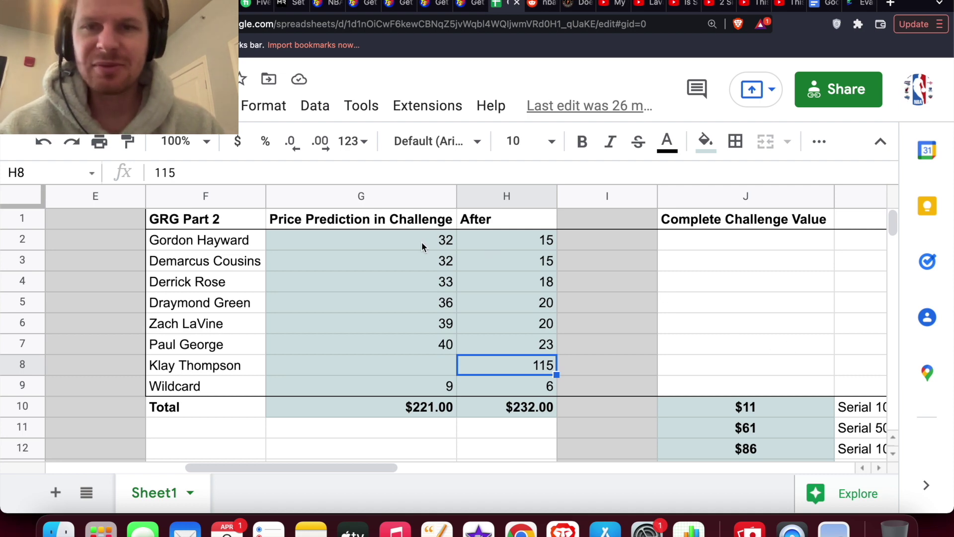
pyautogui.moveTo(417, 243); pyautogui.dragTo(517, 244)
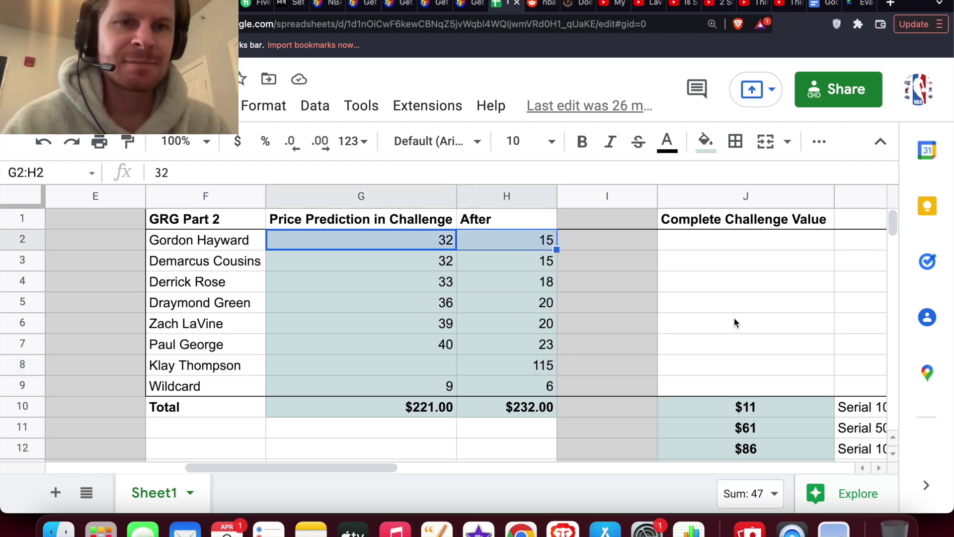
pyautogui.click(766, 341)
# Scroll to the serial-lottery table and check the $11 Serial 1000-8000 value's formula =H10-G10.
pyautogui.scroll(-2, 767, 342)
pyautogui.hscroll(3, 765, 336)
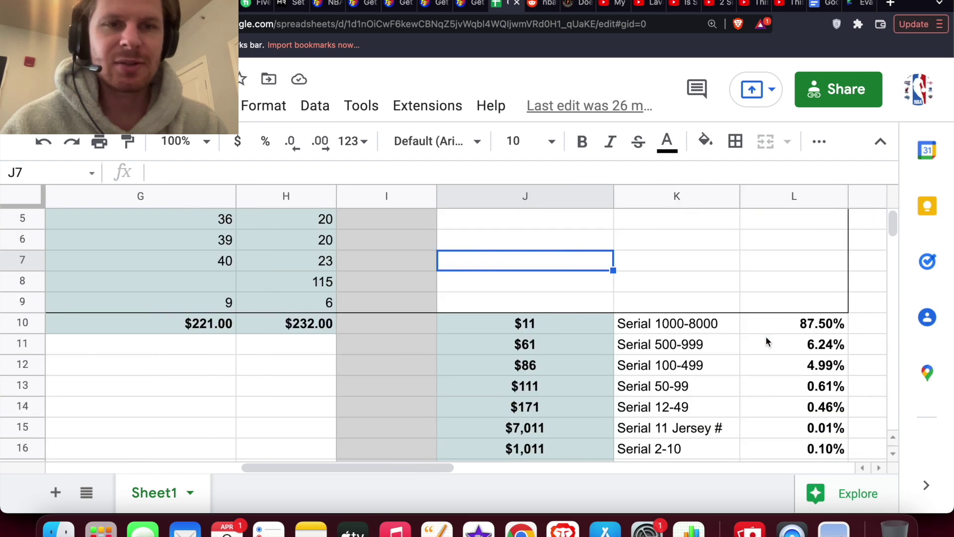
pyautogui.scroll(-1, 765, 336)
pyautogui.scroll(2, 766, 336)
pyautogui.scroll(2, 766, 341)
pyautogui.hscroll(-1, 767, 341)
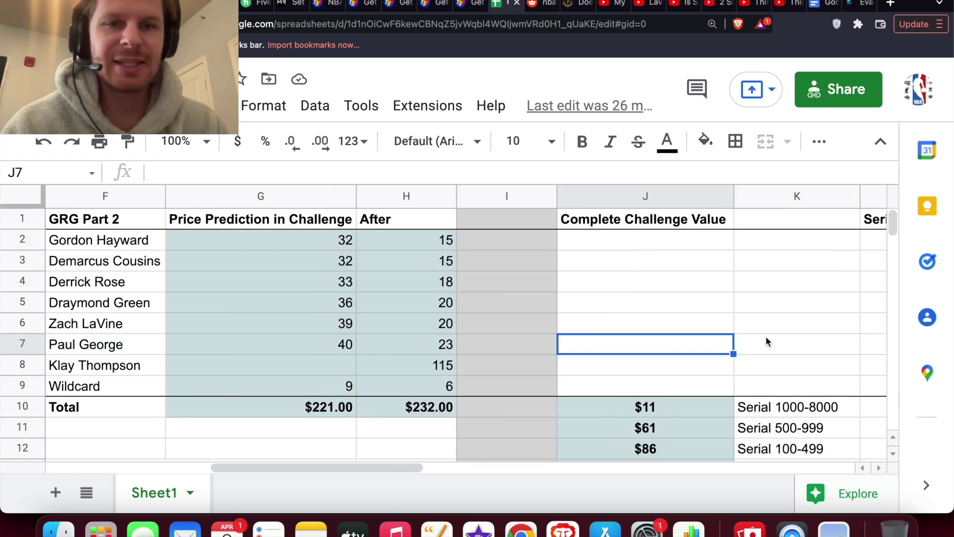
pyautogui.hscroll(2, 695, 348)
pyautogui.click(695, 348)
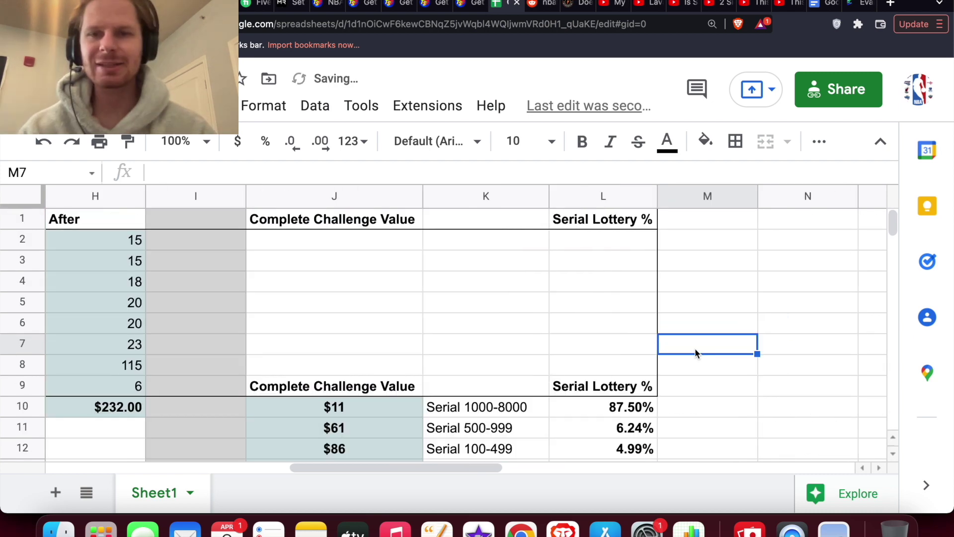
pyautogui.scroll(-3, 695, 348)
pyautogui.scroll(-1, 695, 353)
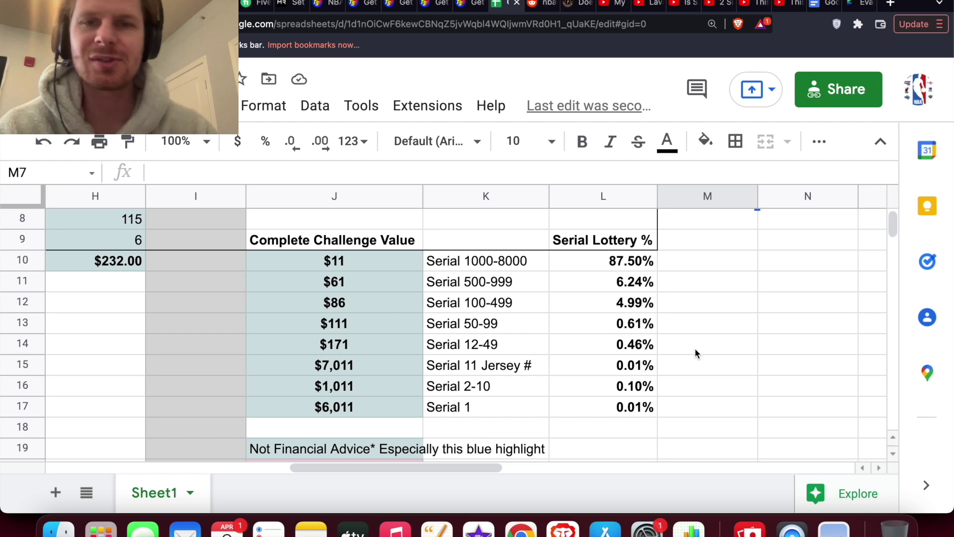
pyautogui.click(466, 263)
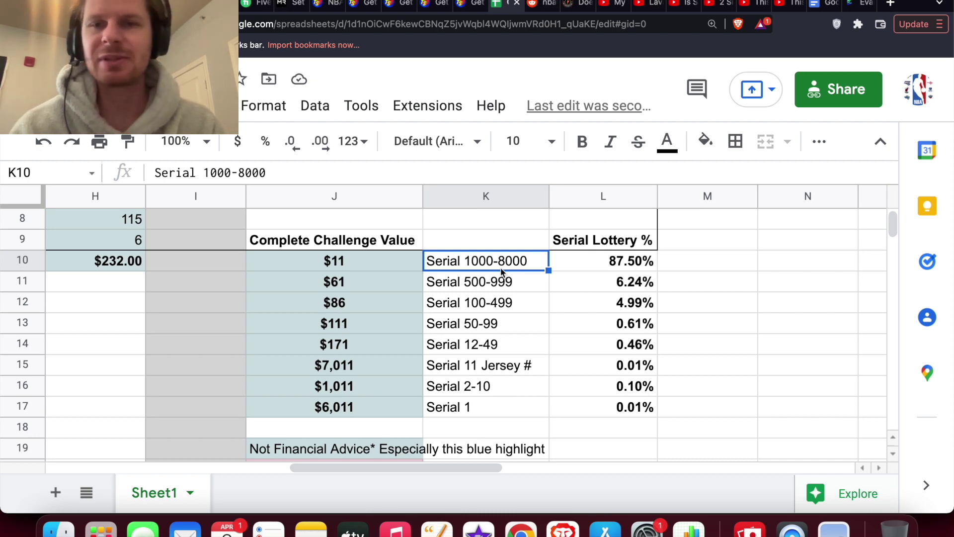
pyautogui.click(387, 269)
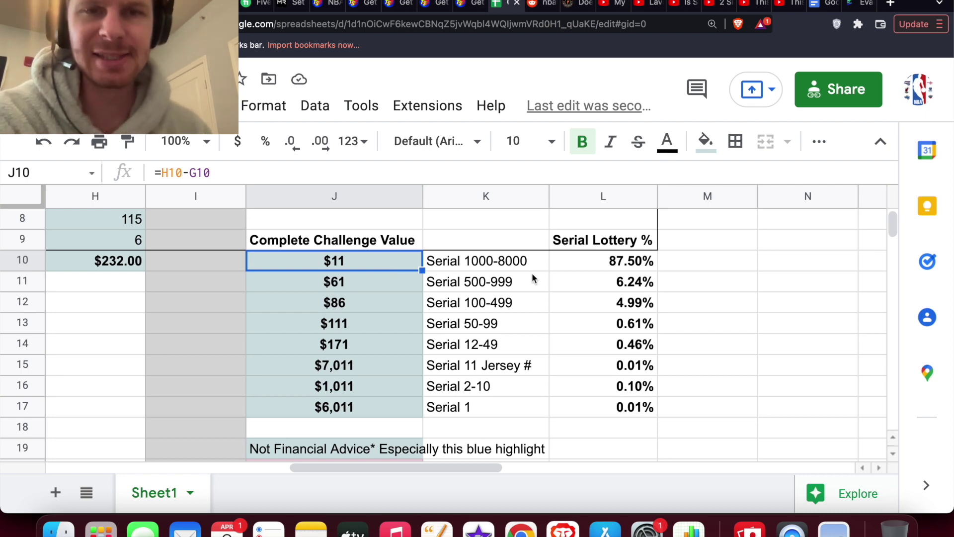
# Review the odds and challenge-value formulas for serial tiers 1000-8000 through 50-99 ($61, $86, $111).
pyautogui.click(594, 266)
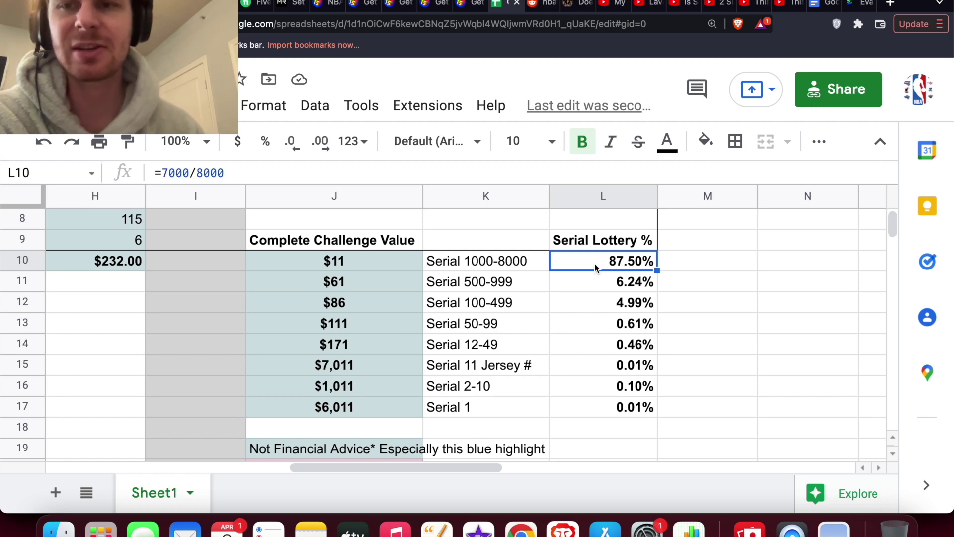
pyautogui.click(518, 264)
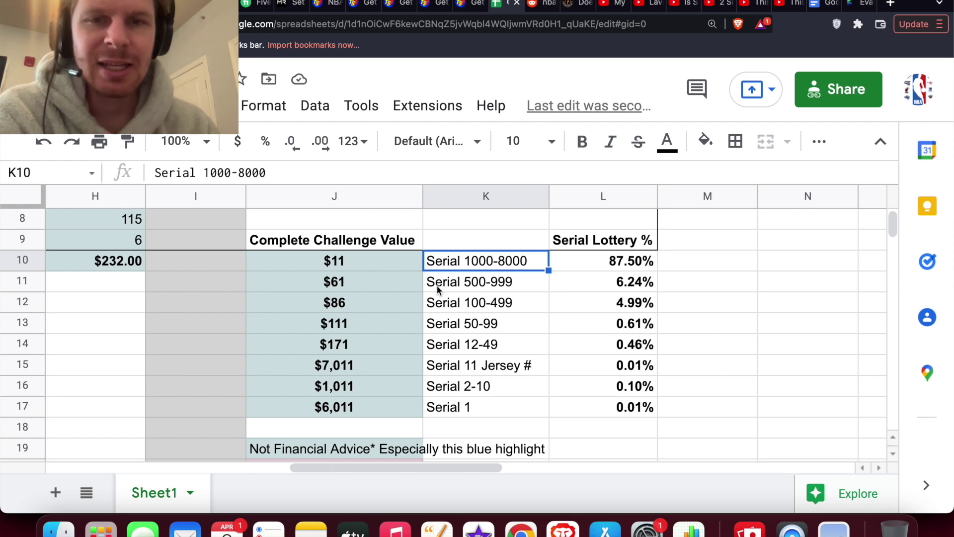
pyautogui.click(481, 282)
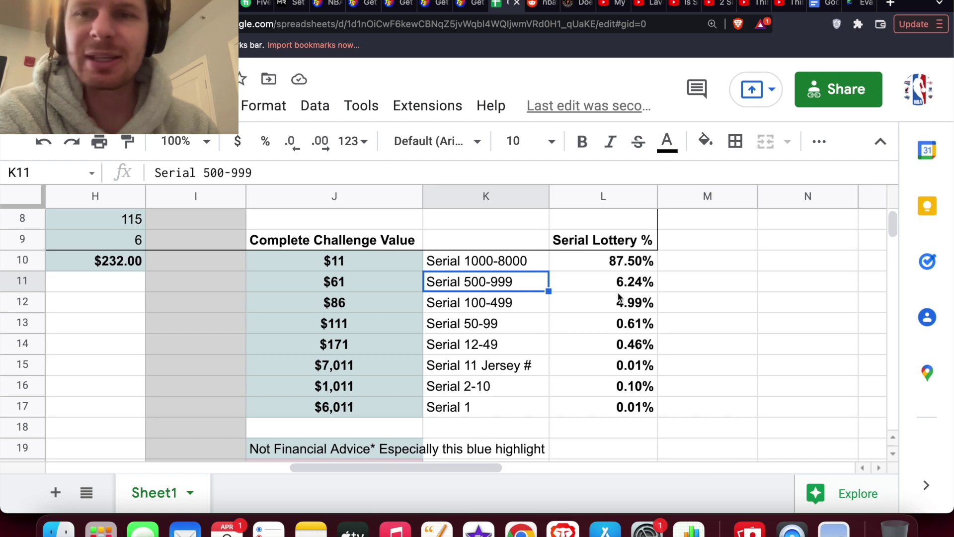
pyautogui.click(400, 288)
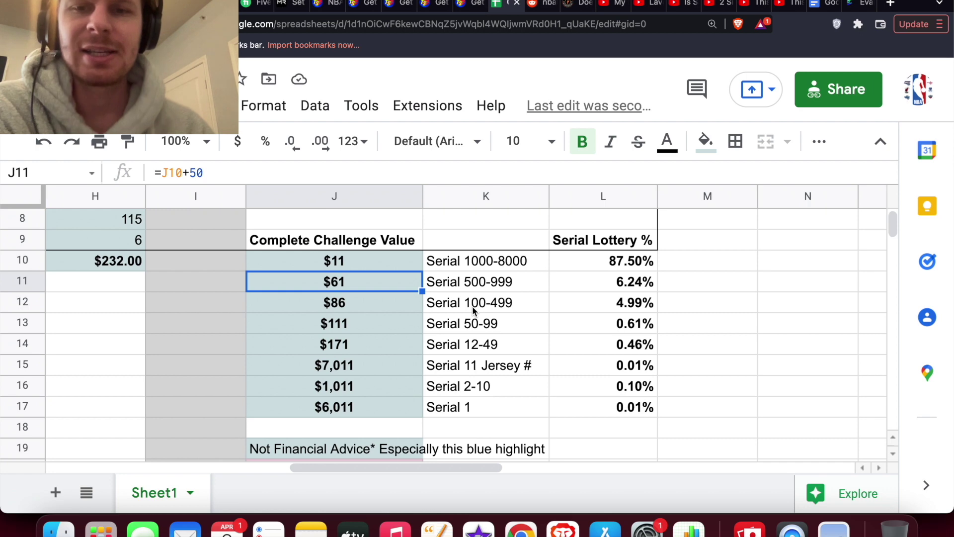
pyautogui.click(386, 306)
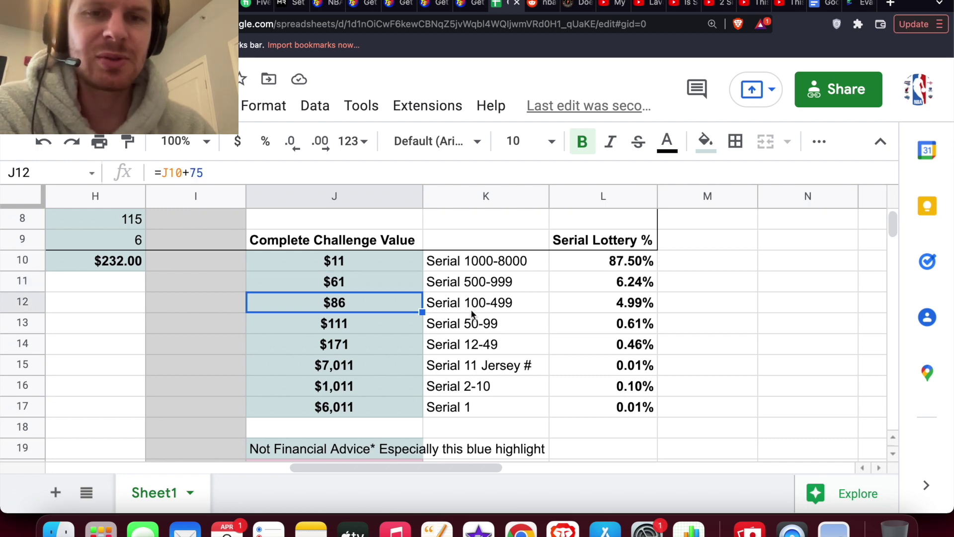
pyautogui.click(497, 309)
pyautogui.click(592, 299)
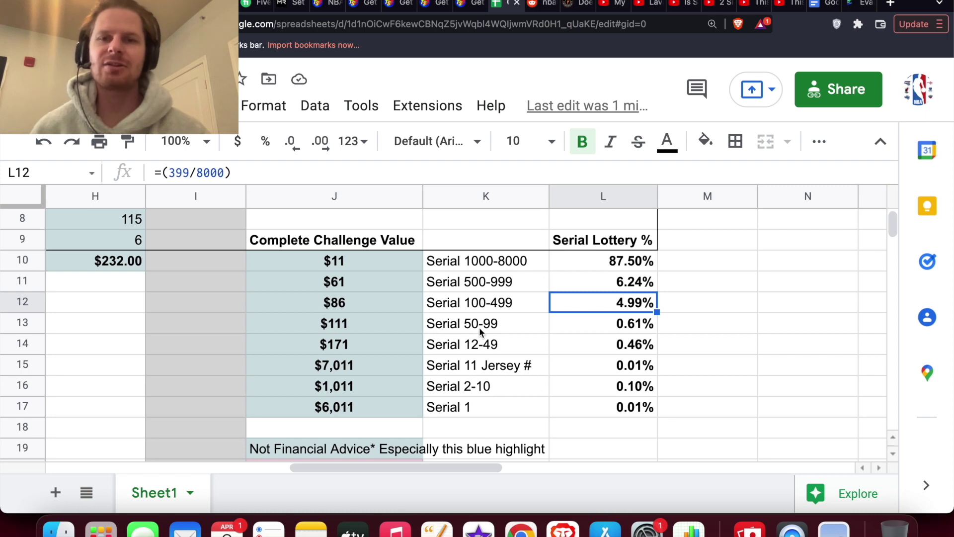
pyautogui.click(455, 329)
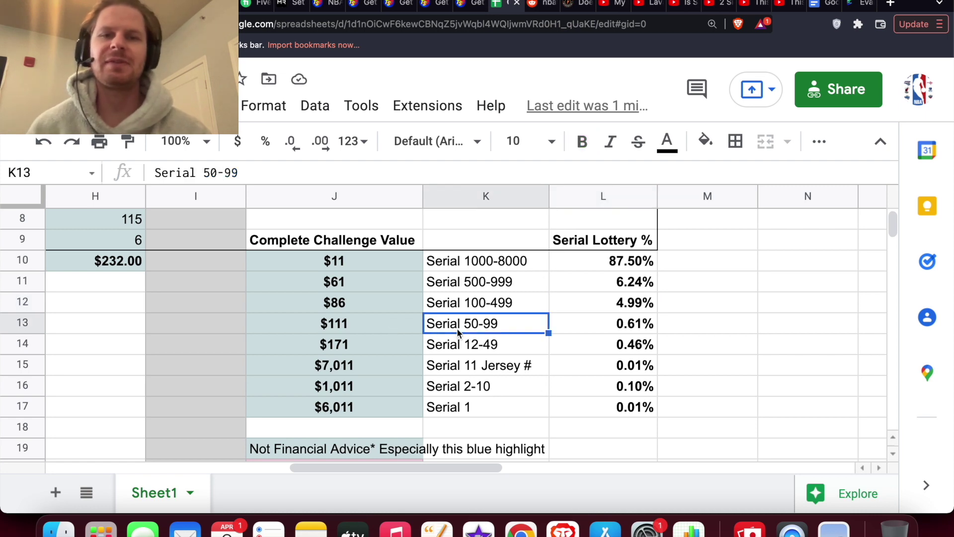
pyautogui.click(377, 328)
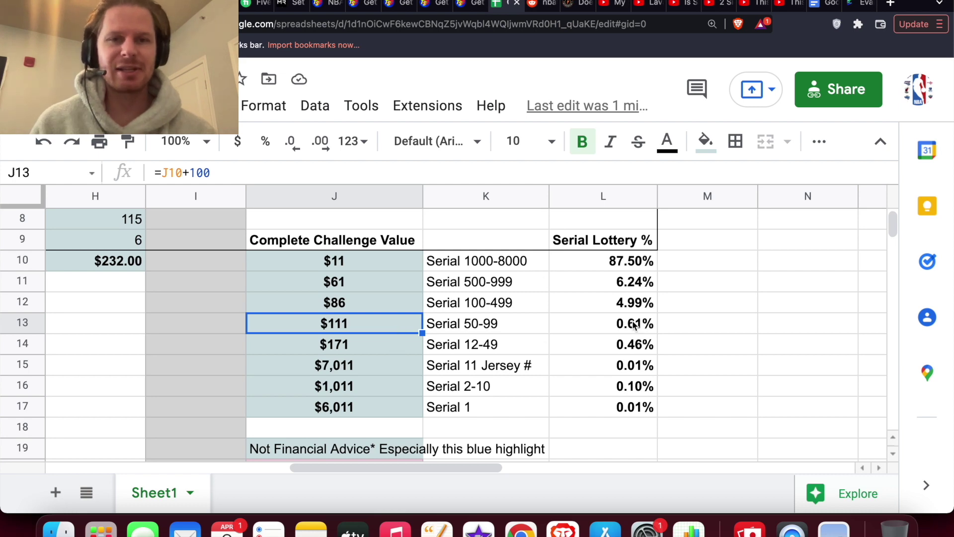
# Check the $171, $7,011, $1,011 and $6,011 formulas and add a Below 1000 row summing to 12.43%.
pyautogui.moveTo(609, 326); pyautogui.dragTo(609, 408)
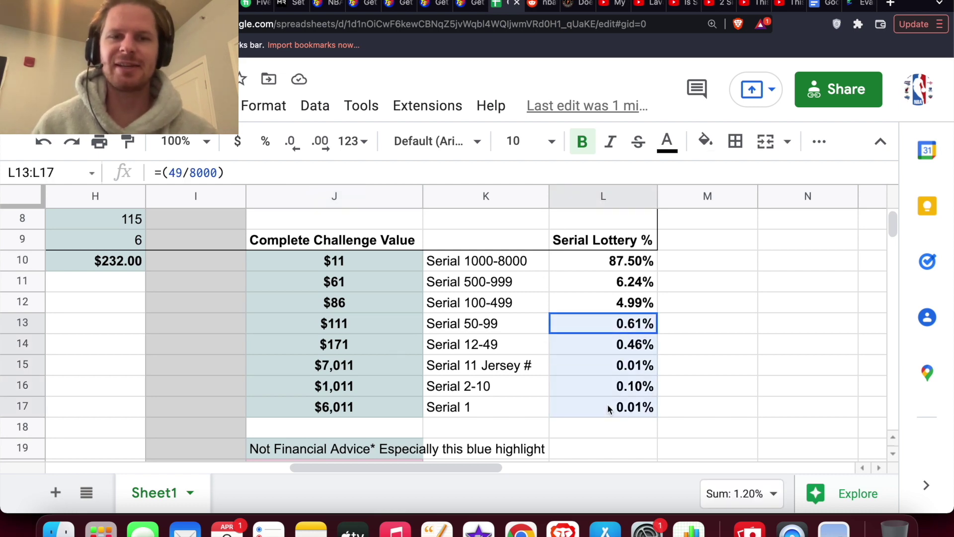
pyautogui.click(371, 345)
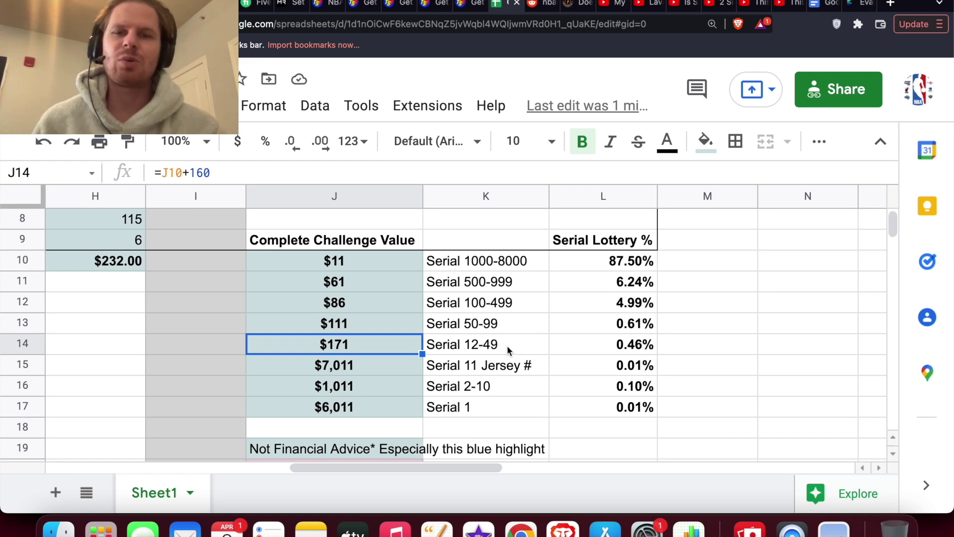
pyautogui.click(386, 369)
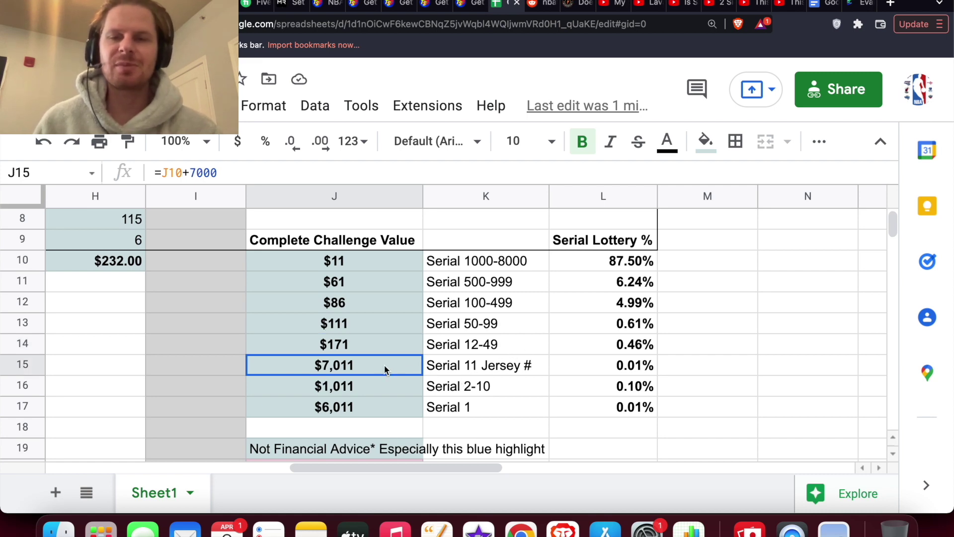
pyautogui.click(389, 393)
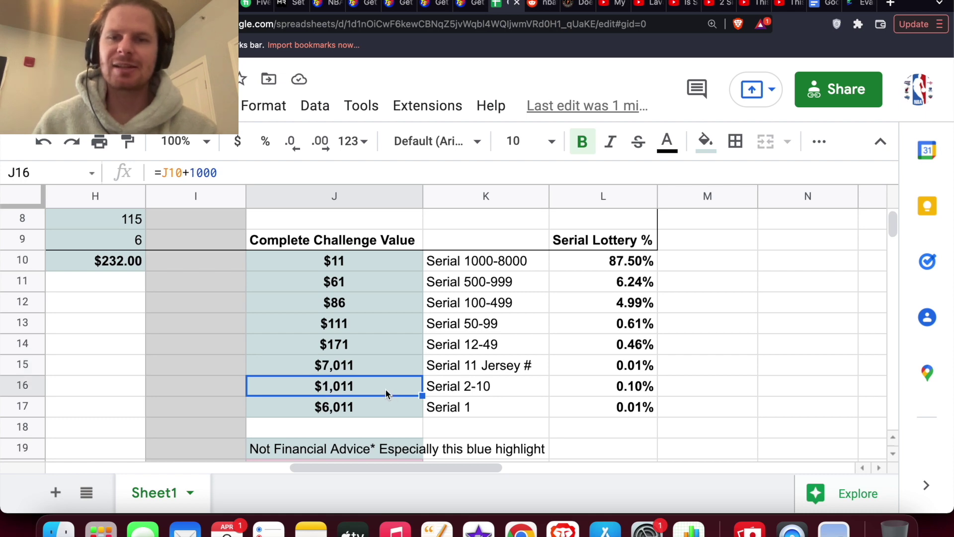
pyautogui.click(385, 410)
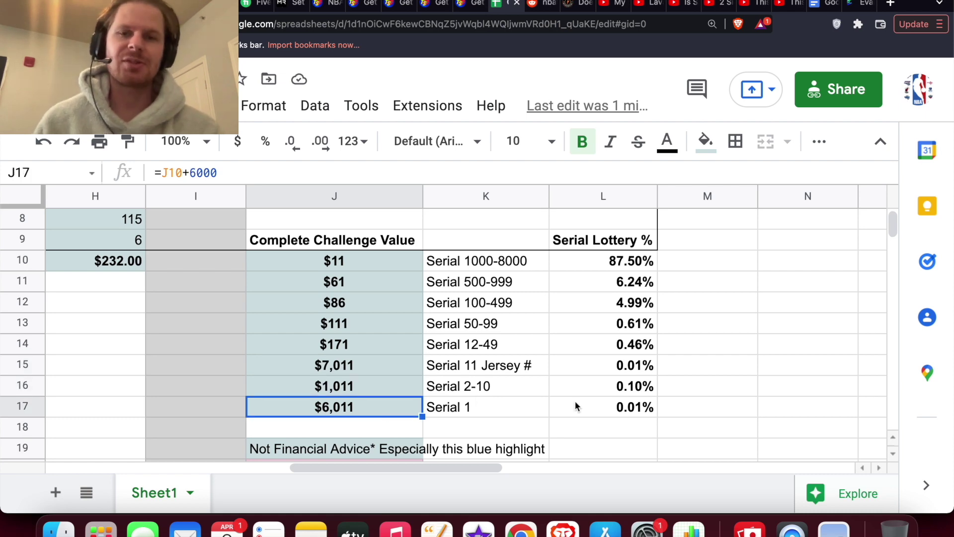
pyautogui.click(666, 407)
pyautogui.click(635, 436)
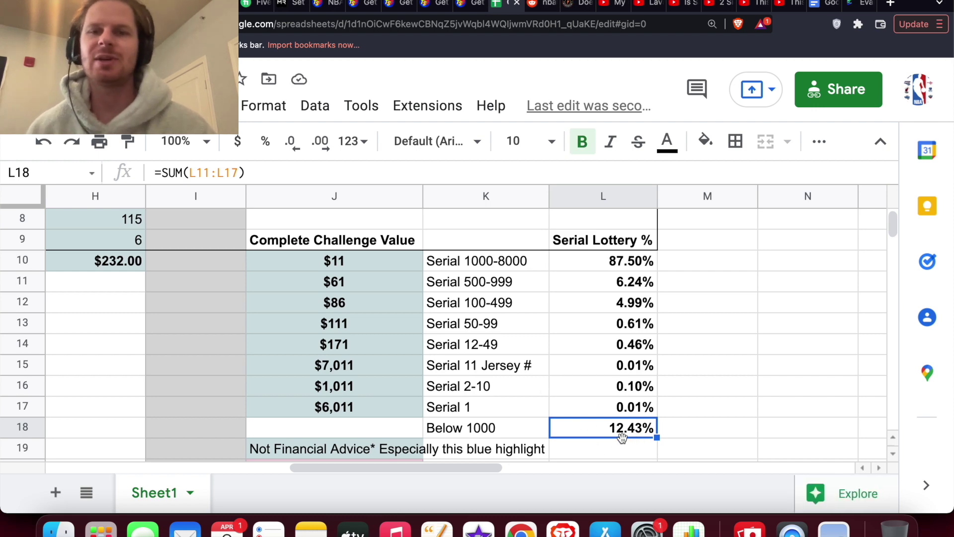
# Select the below-1000 challenge values in column J and reset the zoom to normal size.
pyautogui.click(348, 283)
pyautogui.press('super+shift+Down')
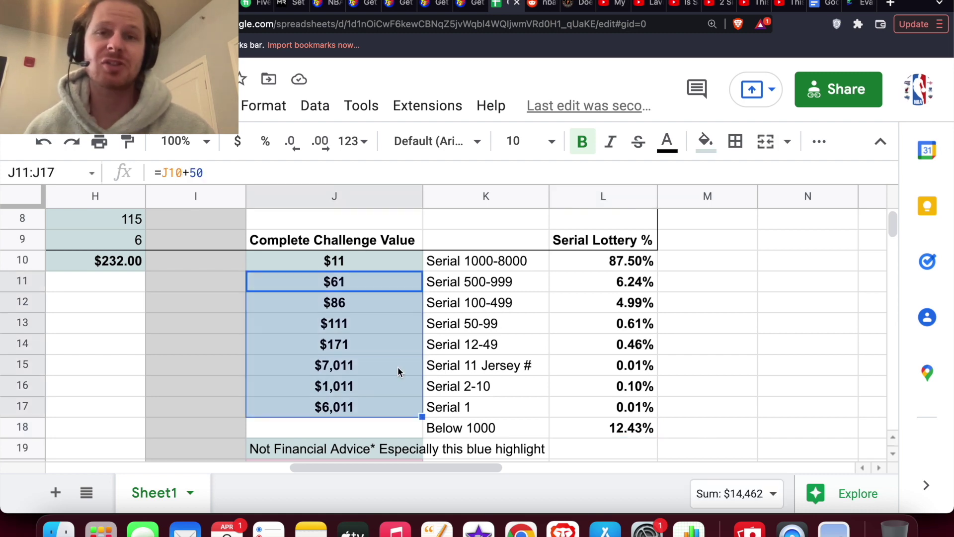
pyautogui.press('super+0')
pyautogui.click(661, 434)
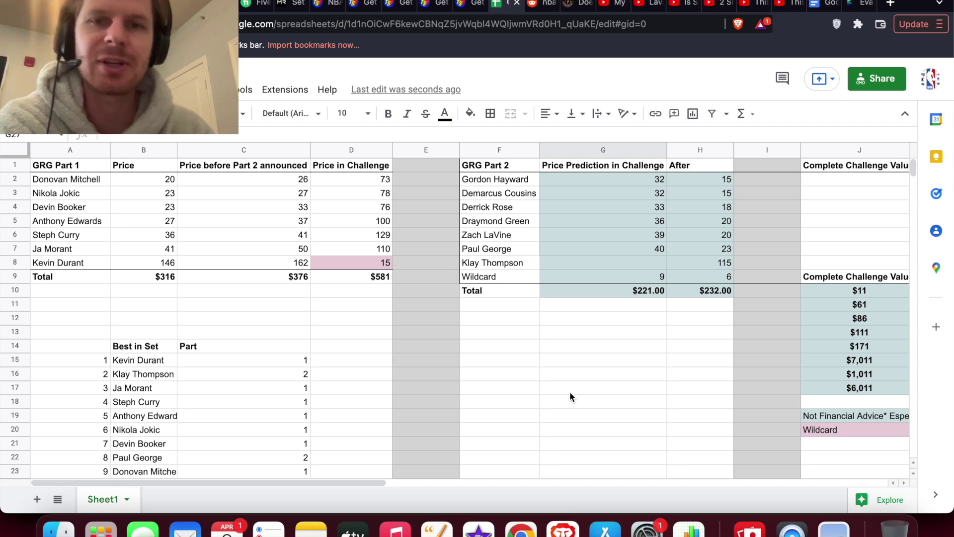
# Switch to the NBA Top Shot Klay Thompson Assist listing with its $6.00 lowest ask.
pyautogui.click(367, 3)
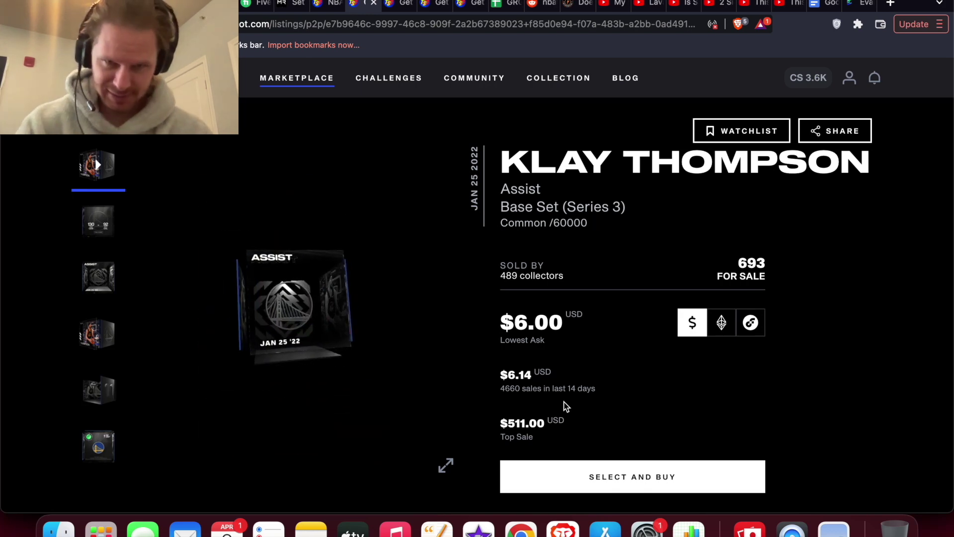
# Browse the Klay Thompson serials for sale under Select and Buy, then go back to marketplace search.
pyautogui.click(539, 373)
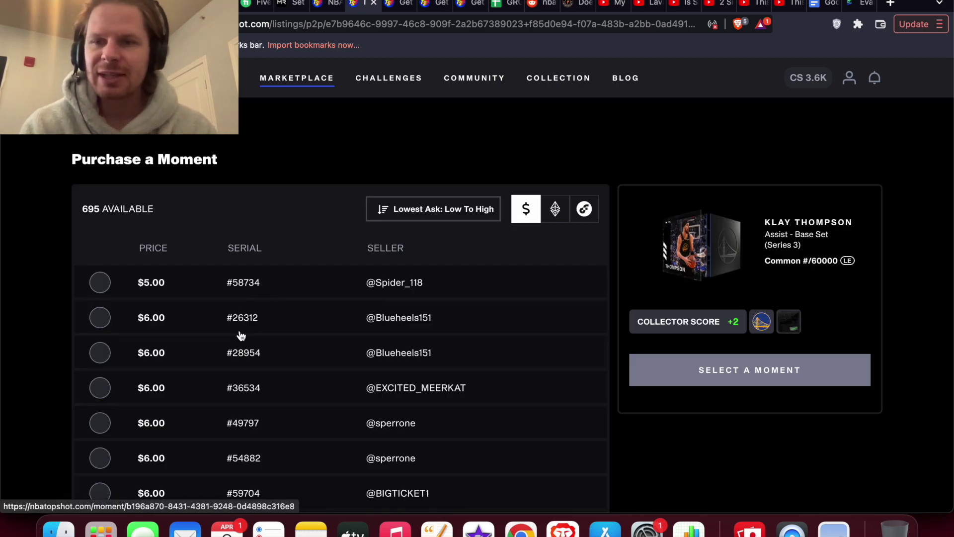
pyautogui.scroll(-3, 241, 335)
pyautogui.scroll(3, 241, 335)
pyautogui.scroll(-1, 241, 335)
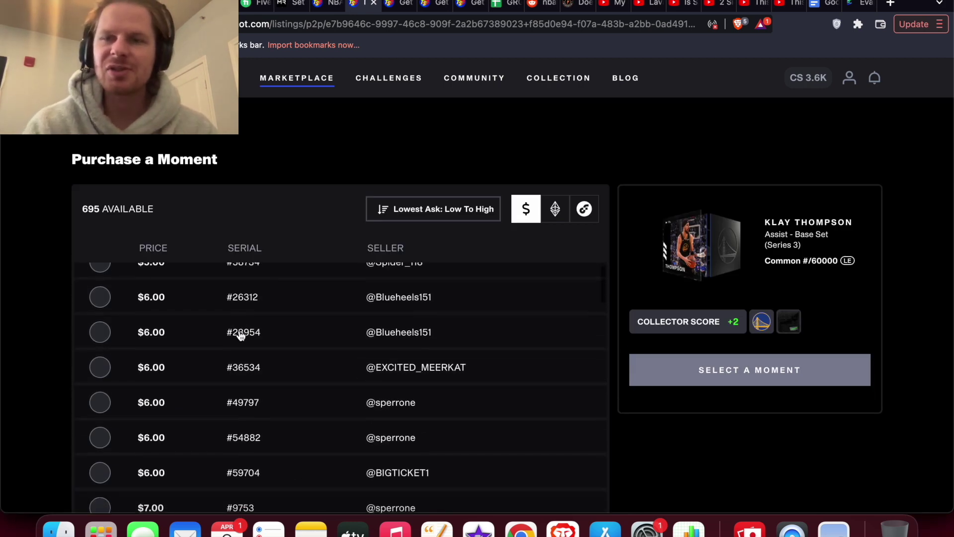
pyautogui.scroll(-10, 240, 336)
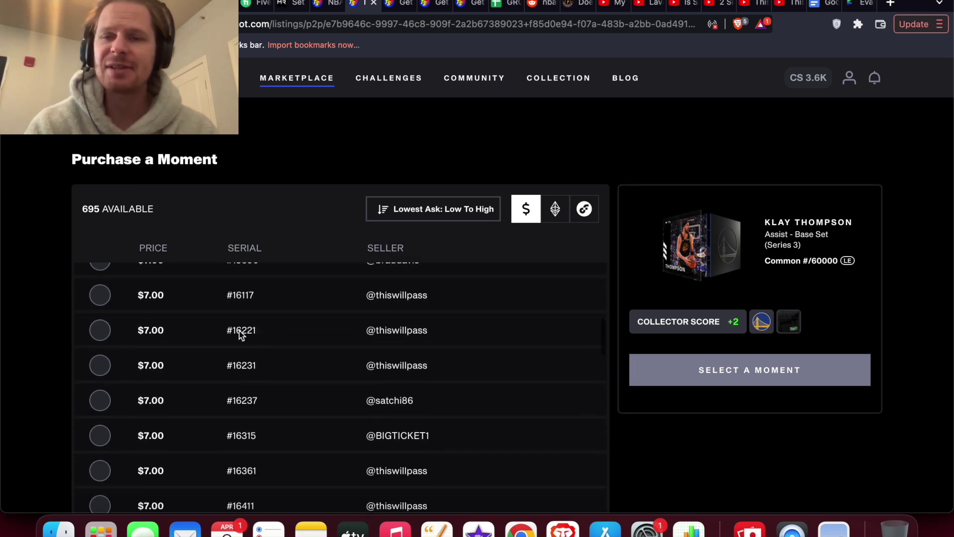
pyautogui.scroll(-20, 239, 334)
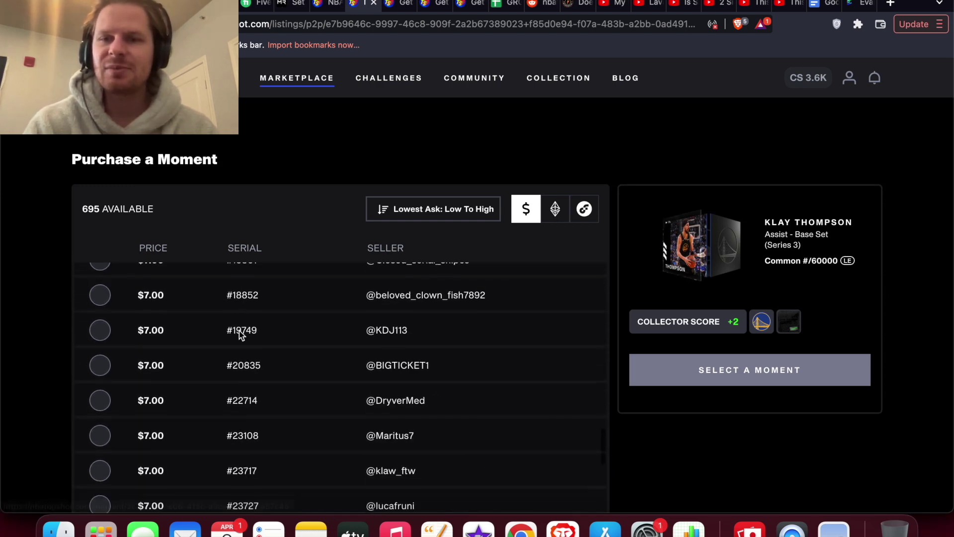
pyautogui.scroll(-20, 240, 330)
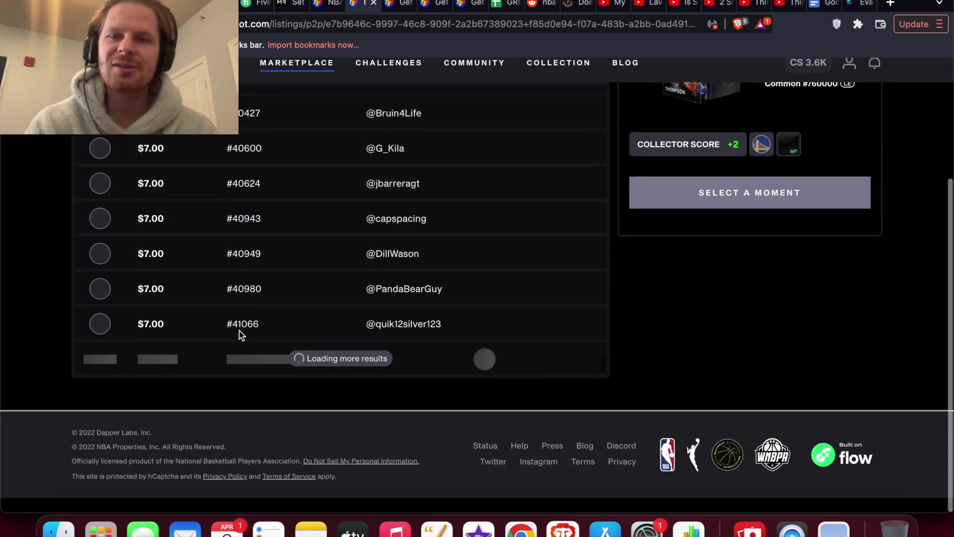
pyautogui.scroll(5, 66, 320)
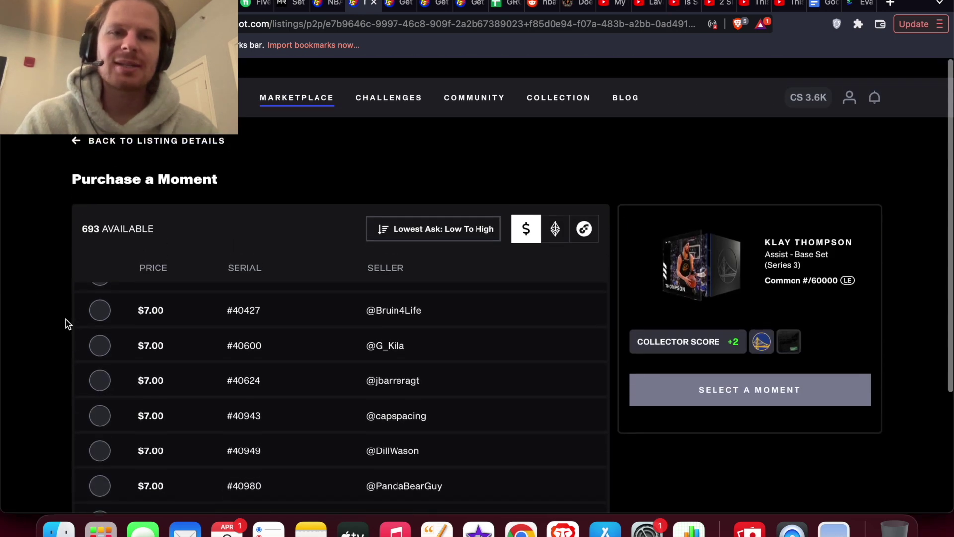
pyautogui.press('super+bracketleft')
pyautogui.scroll(-4, 418, 270)
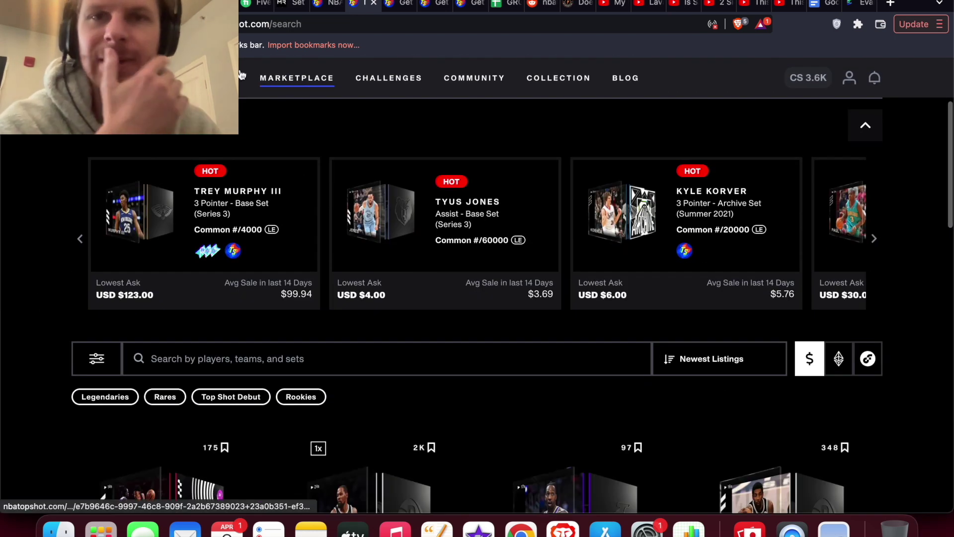
# Return to the GRG spreadsheet and enlarge it three zoom steps from the browser menu.
pyautogui.click(510, 4)
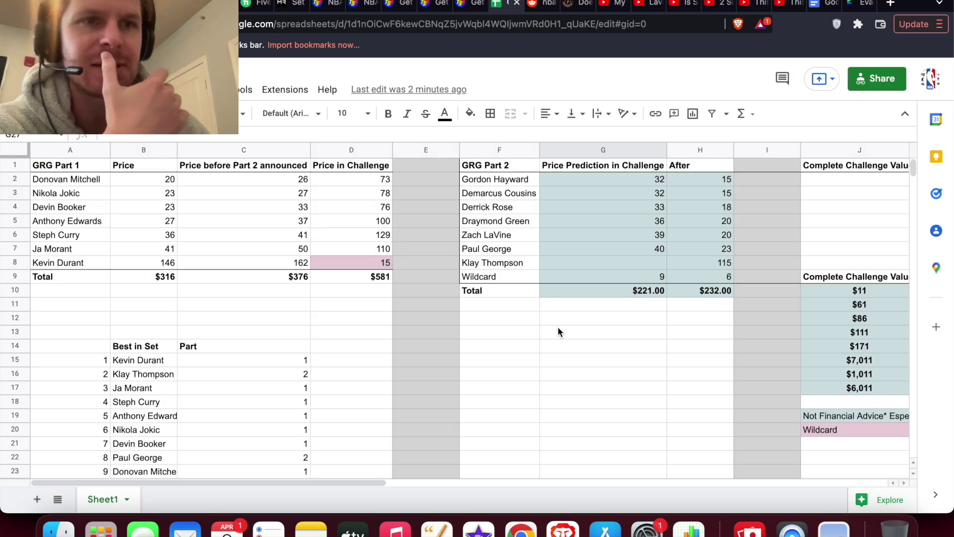
pyautogui.click(915, 23)
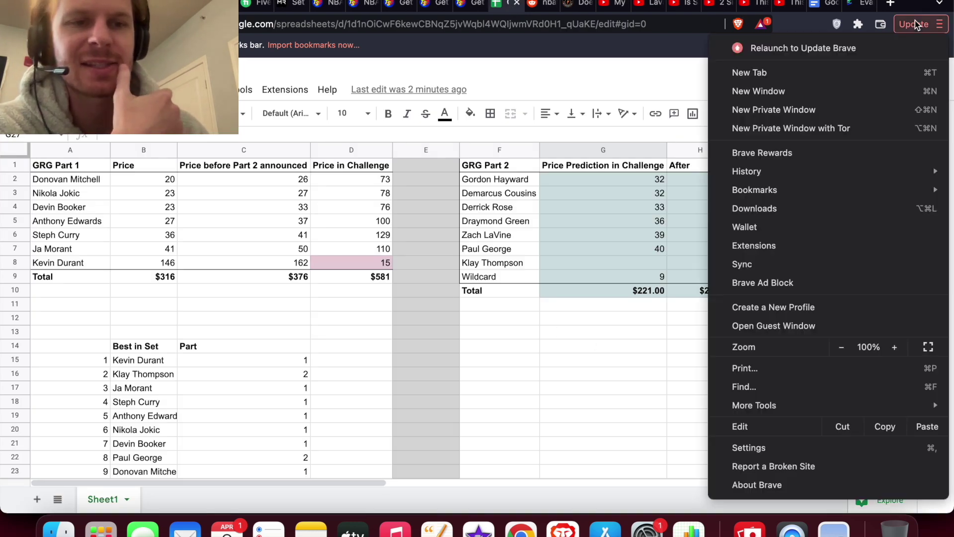
pyautogui.click(894, 347)
pyautogui.click(894, 349)
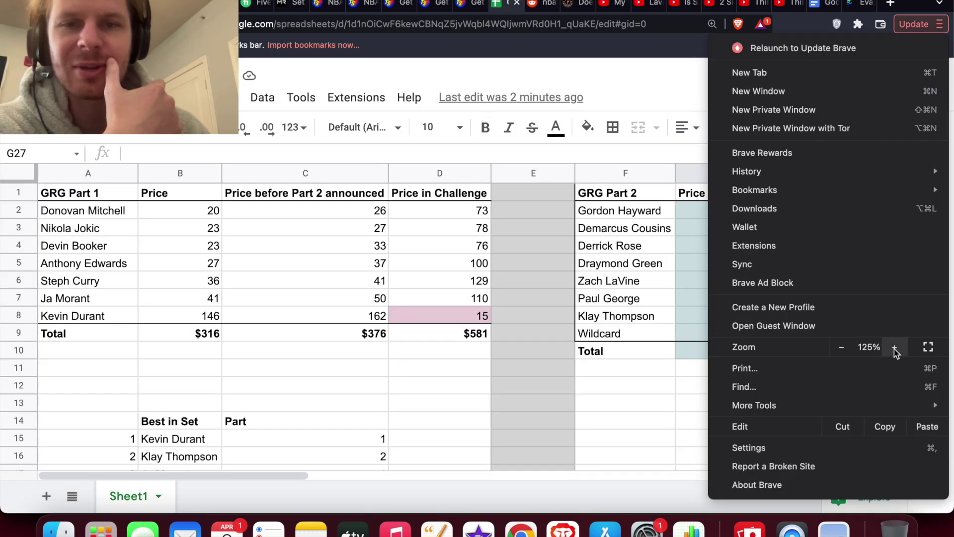
pyautogui.click(894, 349)
pyautogui.click(658, 378)
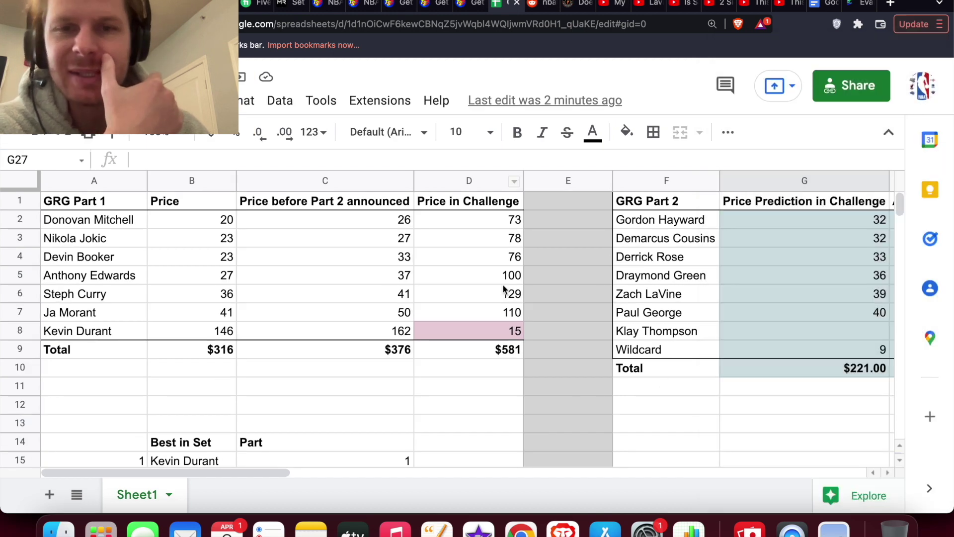
# Review the Part 1 totals in D9 ($581) and B9, and select the player names in column A.
pyautogui.moveTo(470, 219); pyautogui.dragTo(481, 335)
pyautogui.click(489, 349)
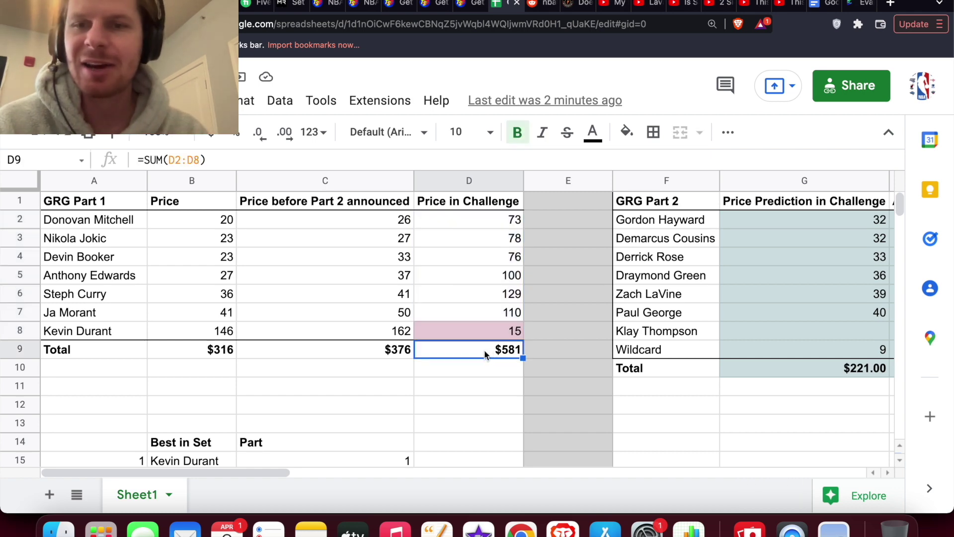
pyautogui.click(219, 353)
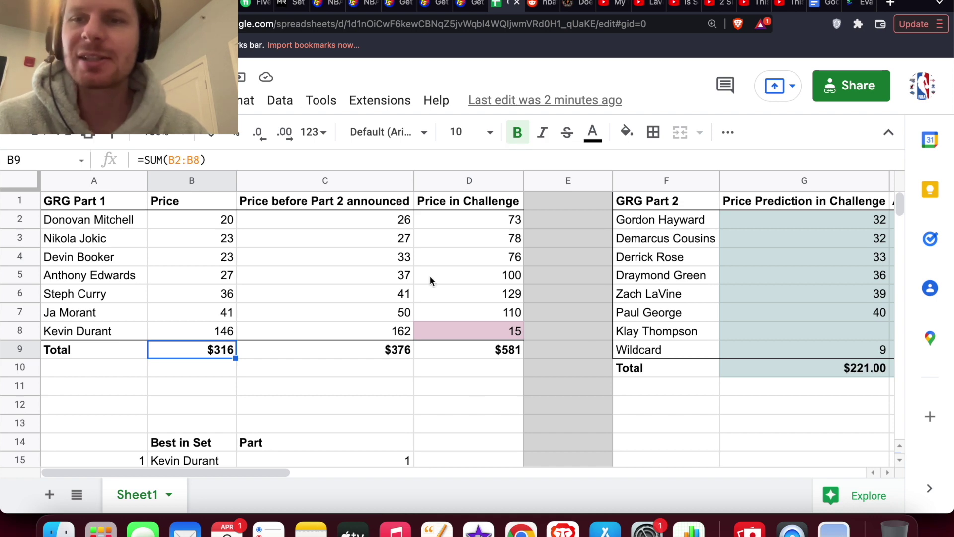
pyautogui.click(181, 216)
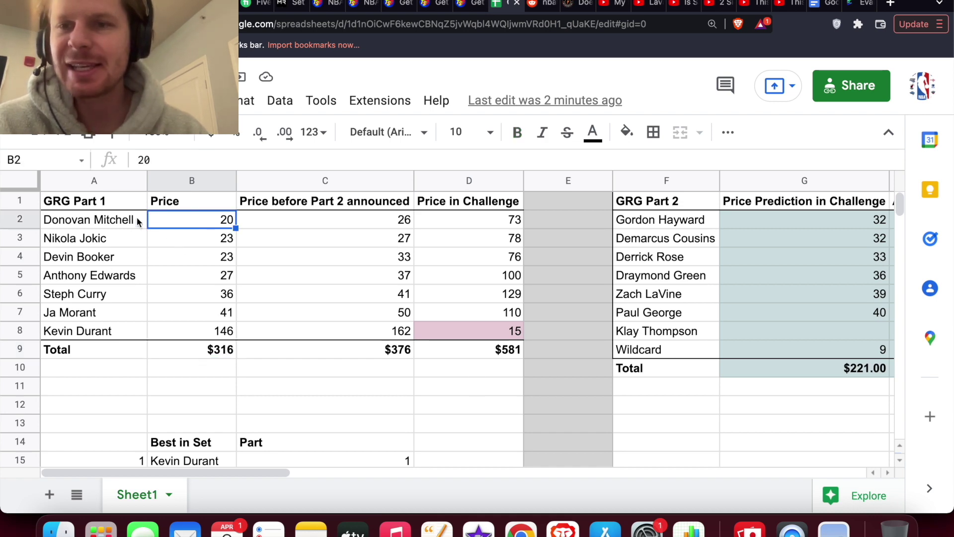
pyautogui.moveTo(103, 221); pyautogui.dragTo(101, 330)
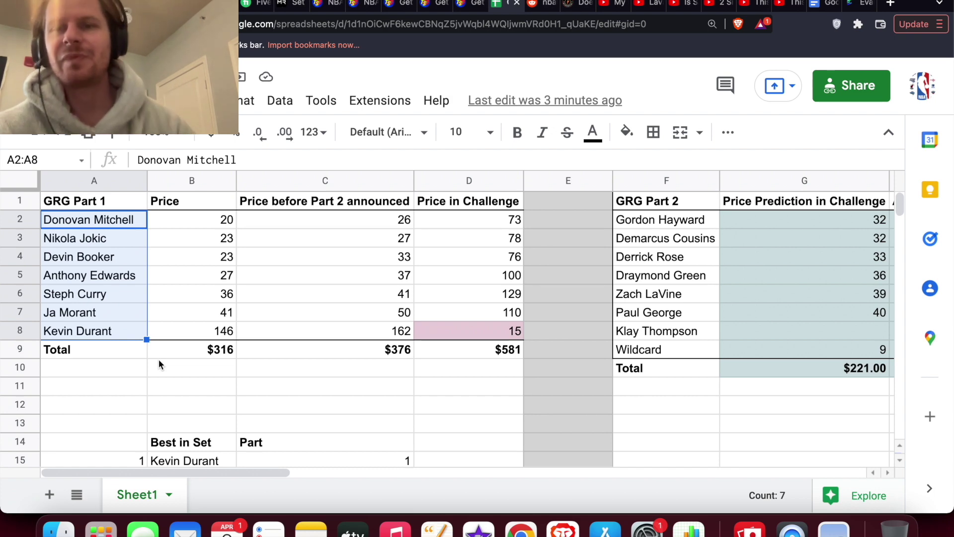
pyautogui.click(334, 6)
# Filter the Top Shot marketplace to the Game Recognize Game (Series 3) set by searching 'game re'.
pyautogui.click(359, 7)
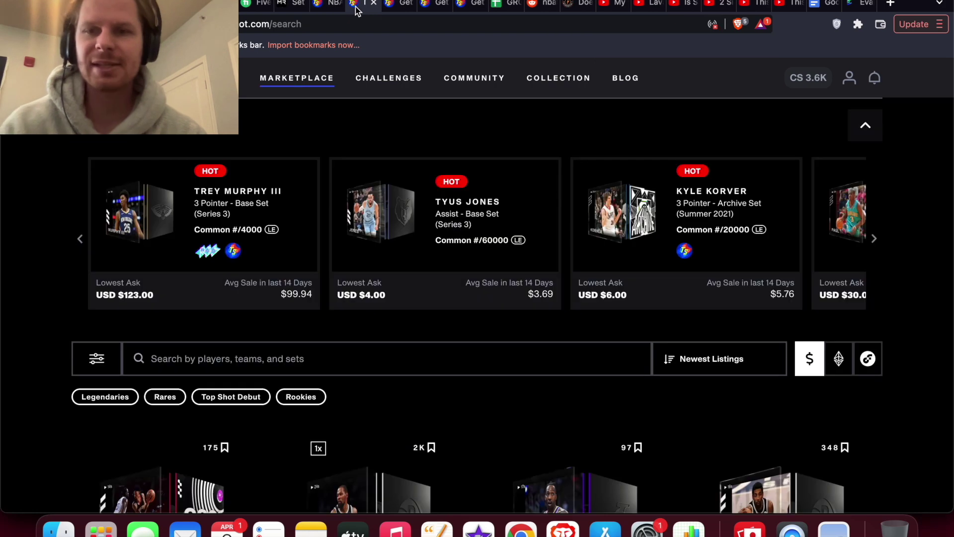
pyautogui.click(284, 354)
pyautogui.write('game re')
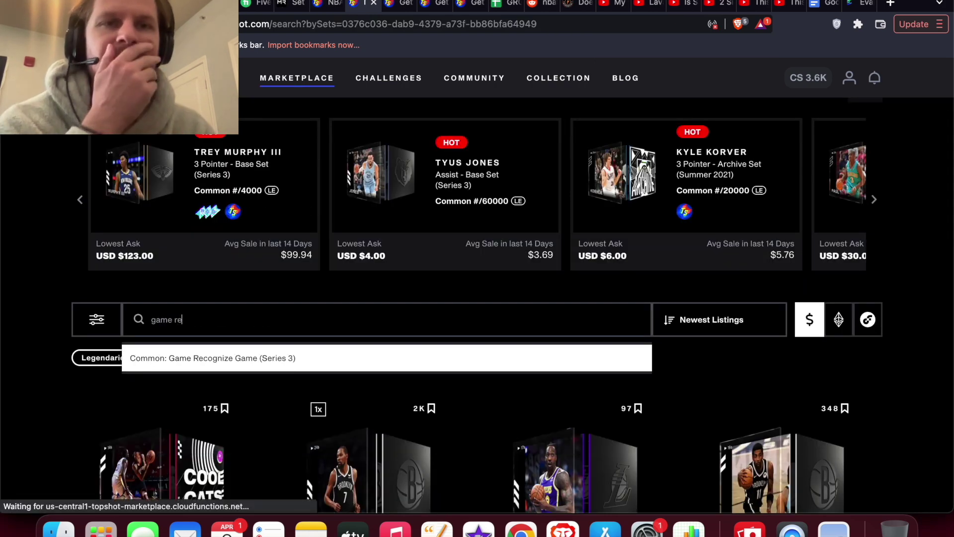
pyautogui.press('Return')
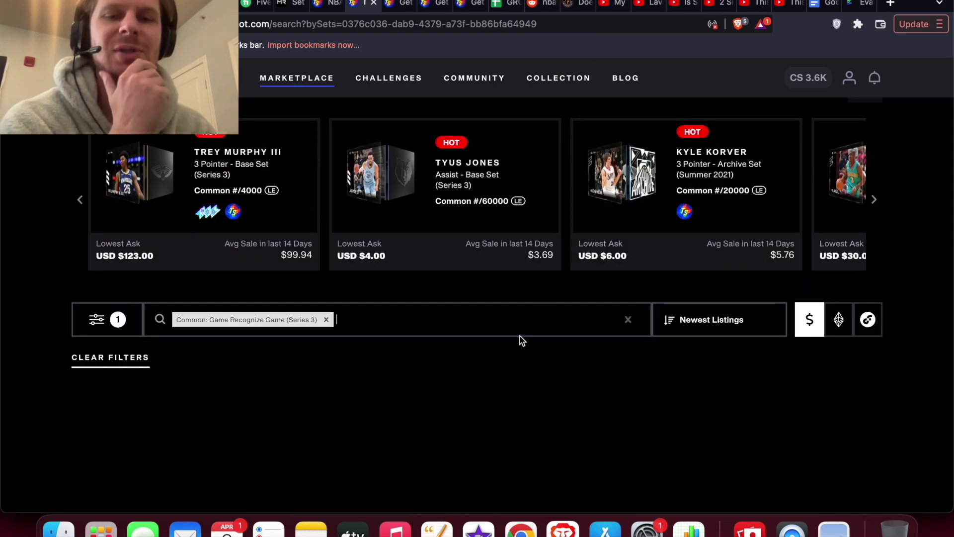
pyautogui.scroll(-3, 569, 276)
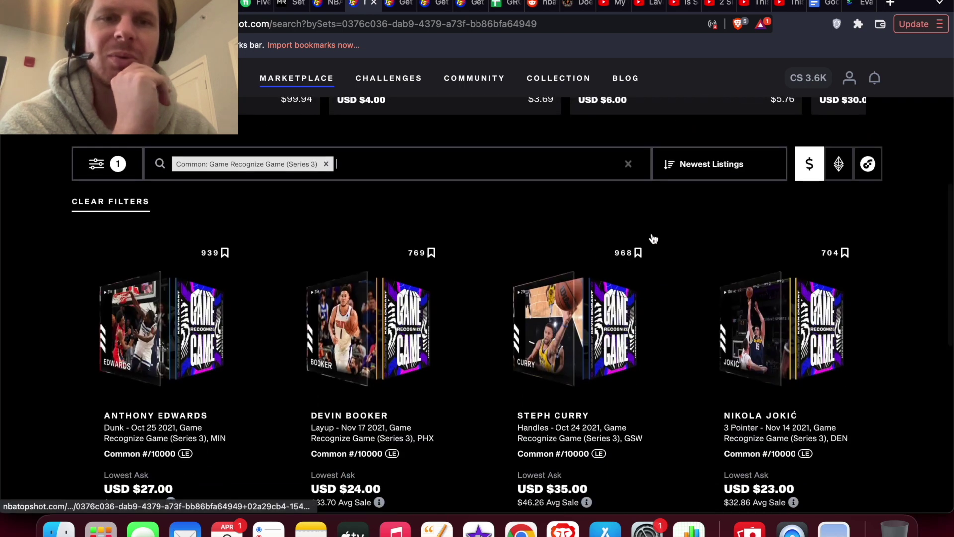
# Sort the results by Lowest Ask: Low To High and scan the player prices.
pyautogui.click(707, 171)
pyautogui.click(716, 223)
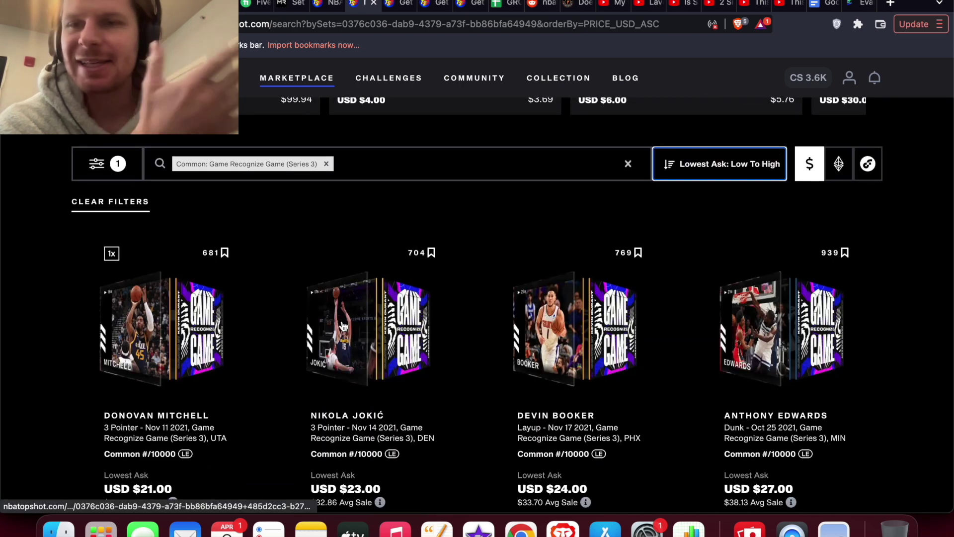
pyautogui.scroll(-2, 341, 304)
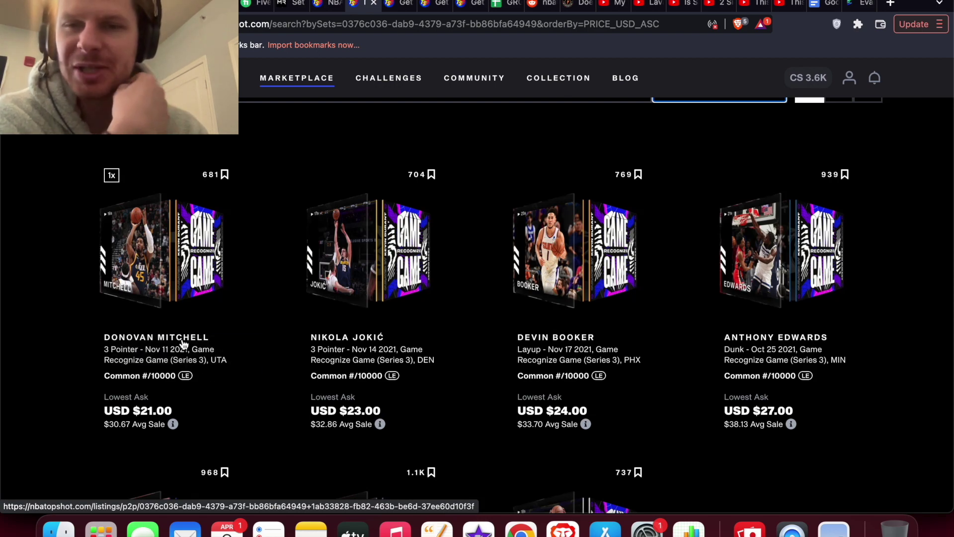
pyautogui.scroll(-5, 343, 337)
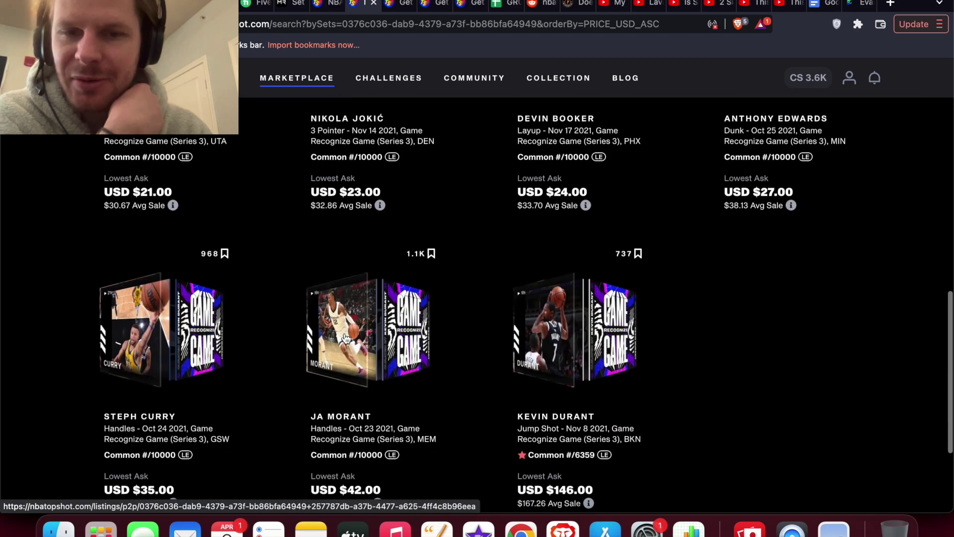
pyautogui.scroll(5, 347, 338)
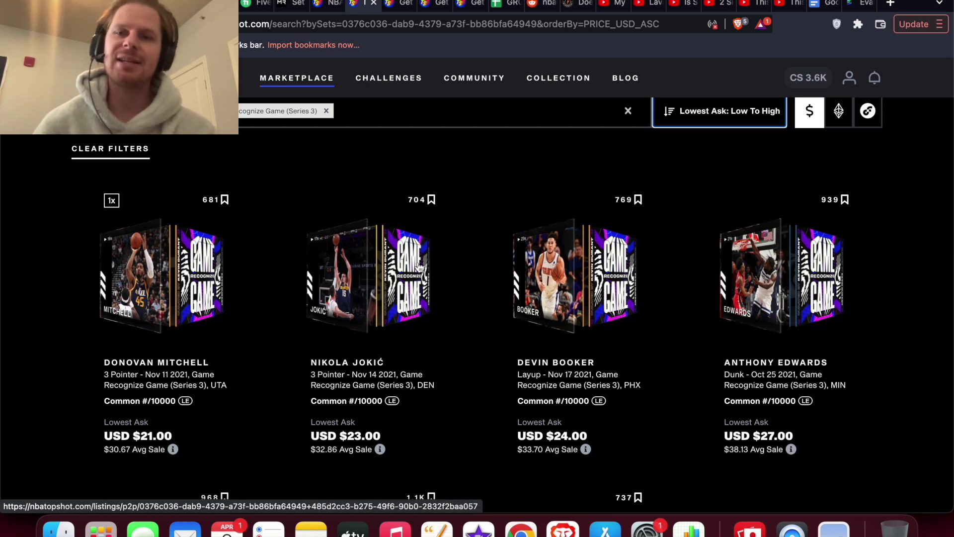
# Open the Donovan Mitchell 3 Pointer card listed at $21.00 lowest ask.
pyautogui.click(164, 278)
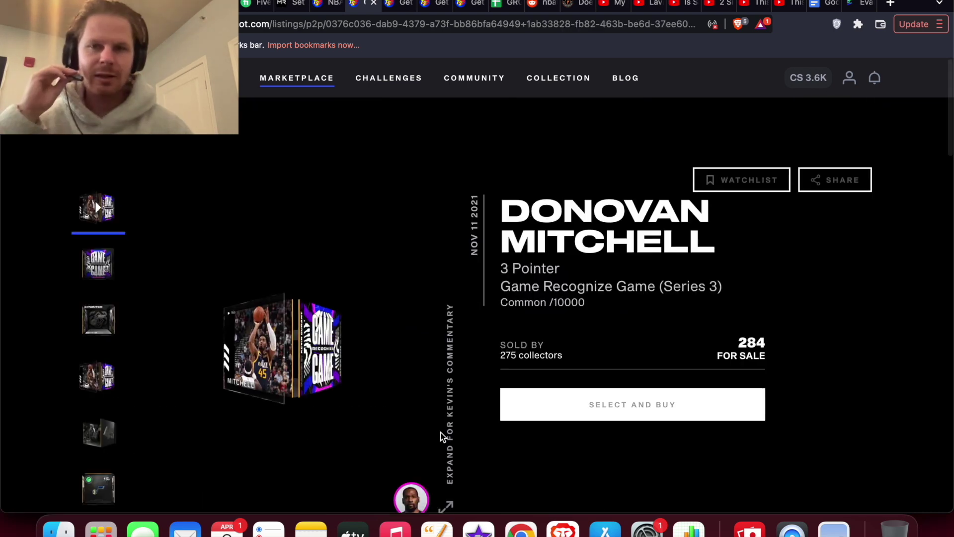